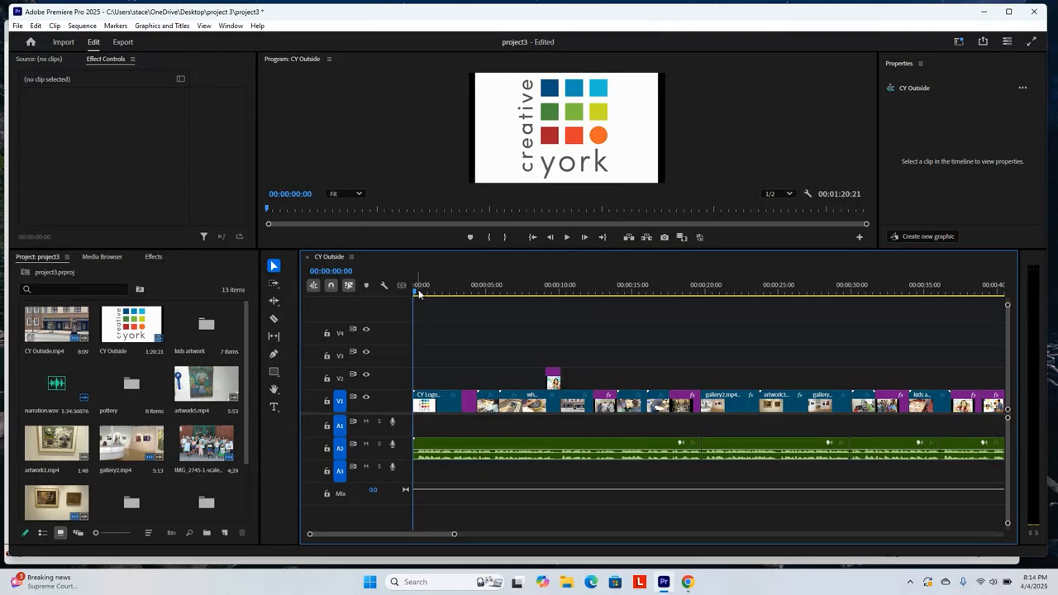
# Step: Look over the opening clips of the CY Outside sequence, including the overlay clip on V2, checking the edit points up to about 10 seconds
pyautogui.moveTo(416, 292); pyautogui.dragTo(546, 299)
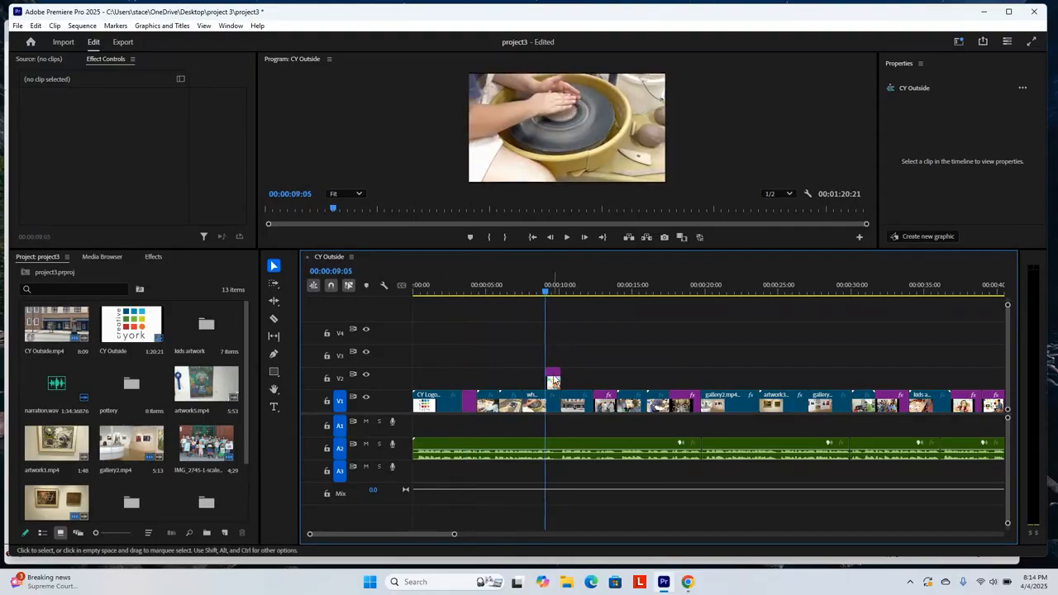
pyautogui.moveTo(454, 534); pyautogui.dragTo(392, 534)
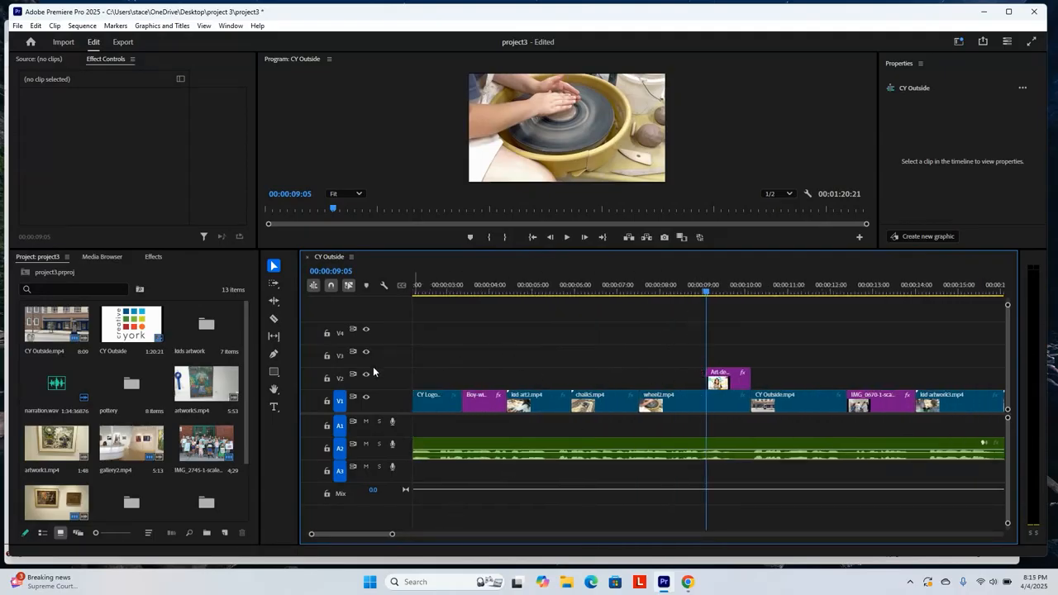
pyautogui.press('Down')
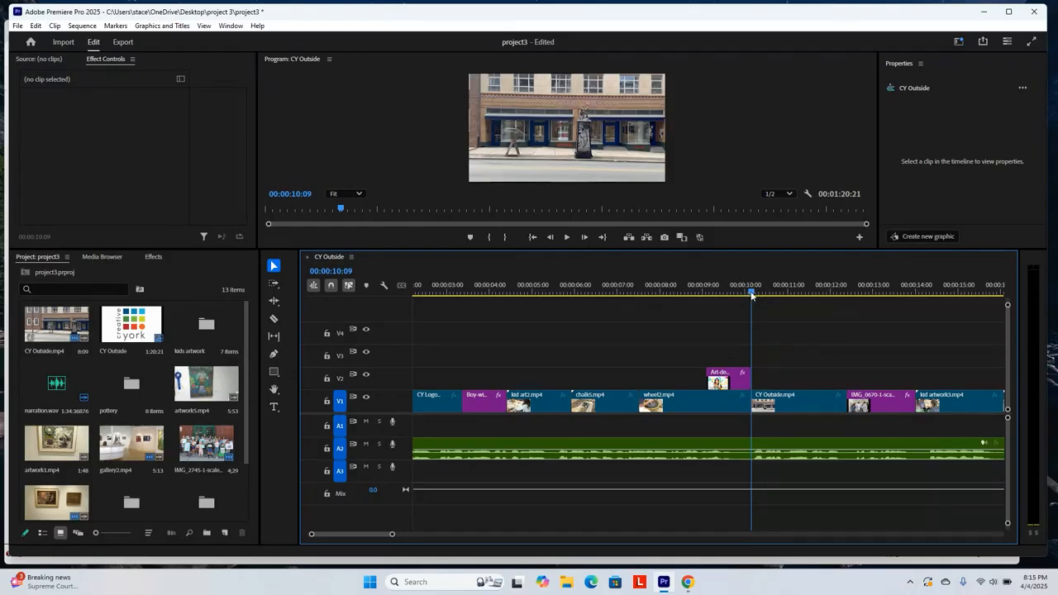
pyautogui.press('Up')
pyautogui.press('Up')
pyautogui.press('Up')
pyautogui.press('Up')
pyautogui.press('Up')
pyautogui.press('Up')
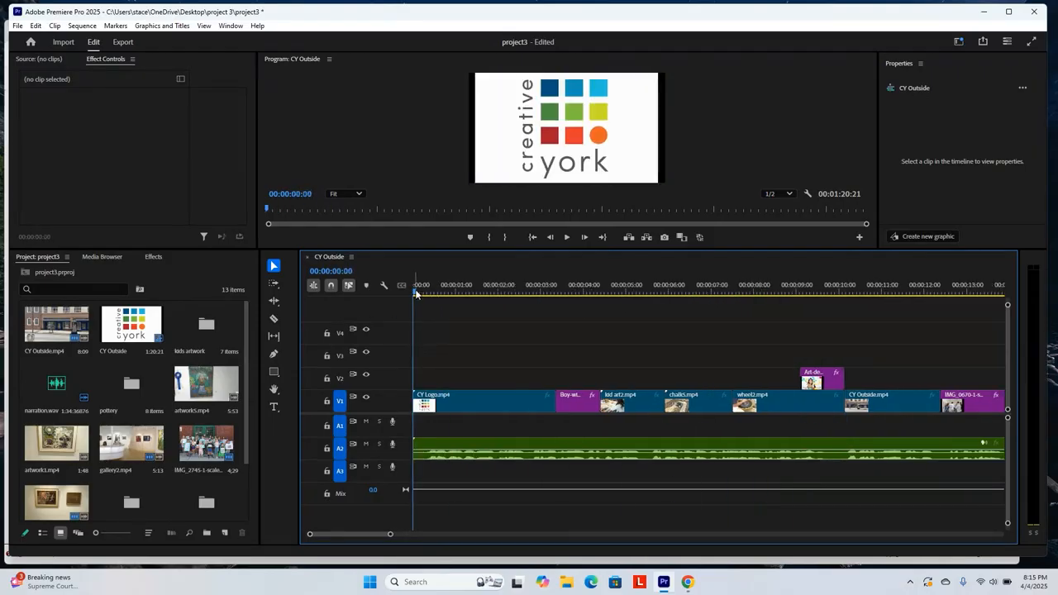
# Step: Add a Cross Dissolve transition between CY Logo.mp4 and the still image after it on V1, and play it back
pyautogui.moveTo(418, 291)
pyautogui.mouseDown()
pyautogui.moveTo(657, 307)
pyautogui.moveTo(987, 303)
pyautogui.moveTo(558, 334)
pyautogui.moveTo(637, 334)
pyautogui.moveTo(556, 339)
pyautogui.moveTo(542, 356)
pyautogui.mouseUp()
pyautogui.click(545, 402)
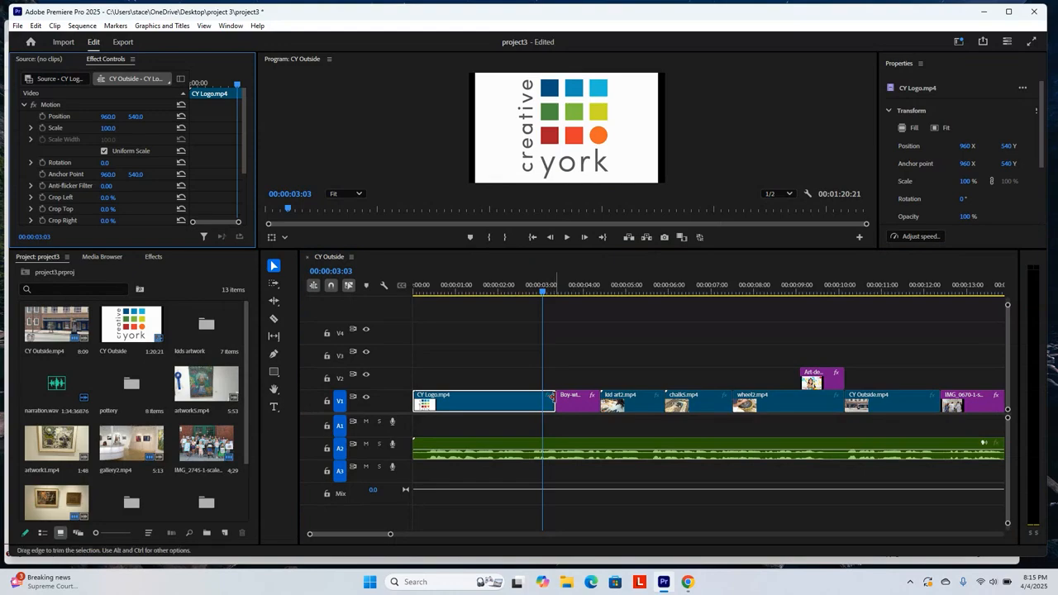
pyautogui.click(153, 258)
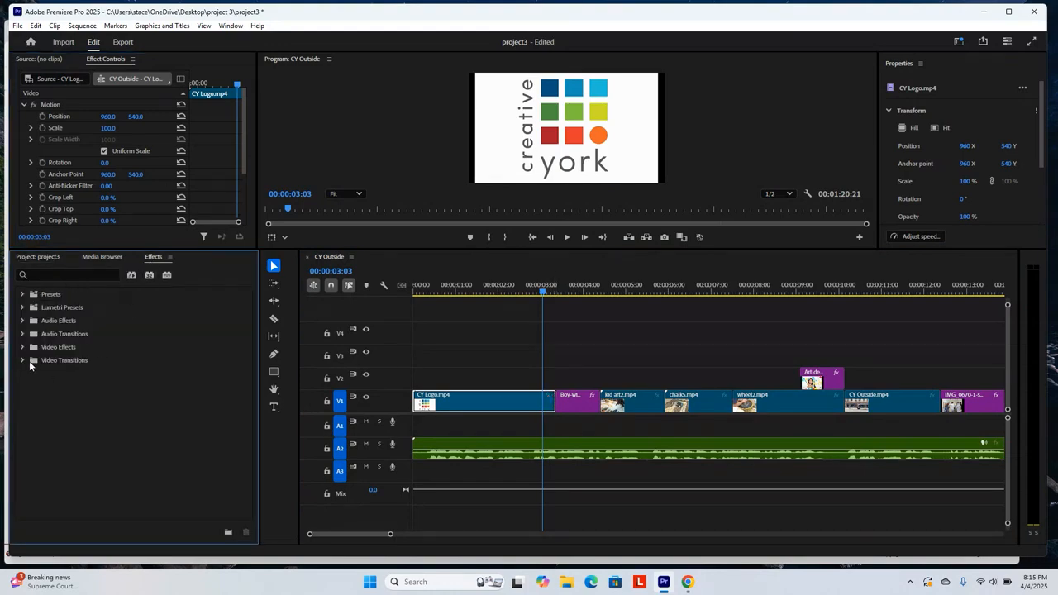
pyautogui.click(23, 360)
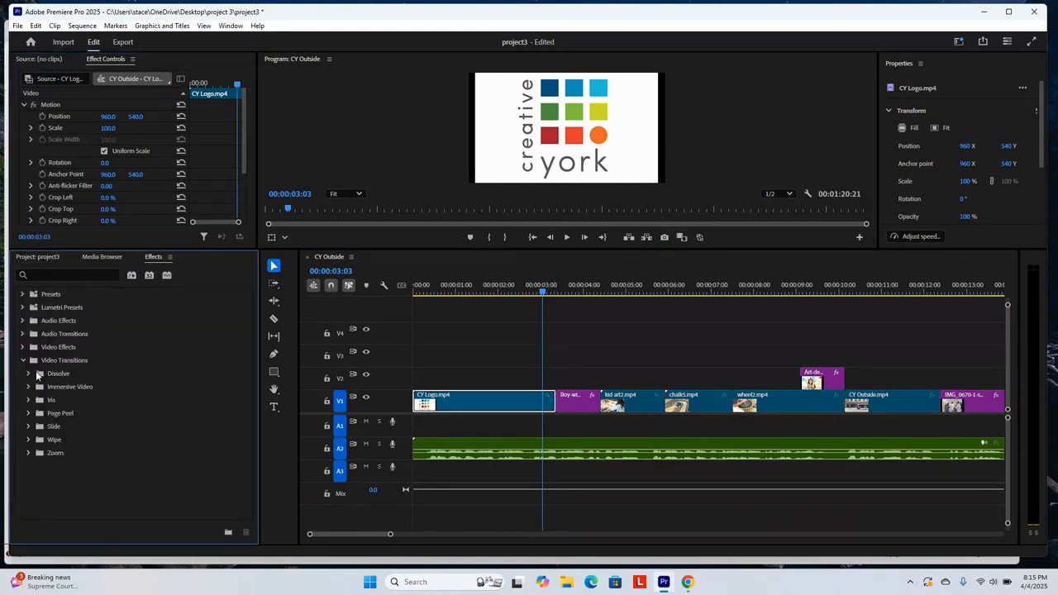
pyautogui.click(30, 374)
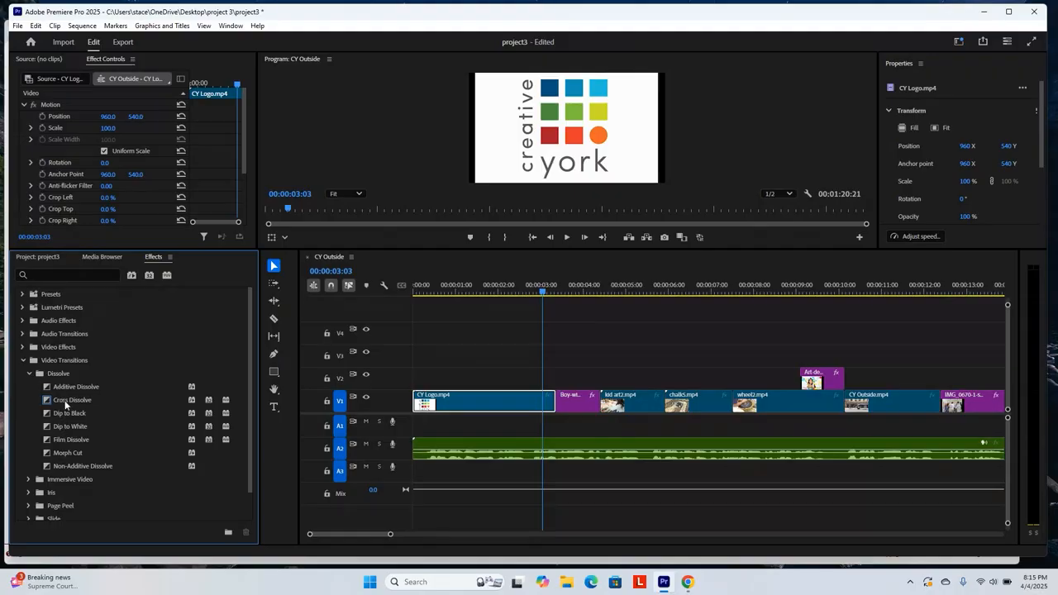
pyautogui.moveTo(58, 401)
pyautogui.mouseDown()
pyautogui.moveTo(520, 389)
pyautogui.moveTo(565, 407)
pyautogui.moveTo(553, 404)
pyautogui.mouseUp()
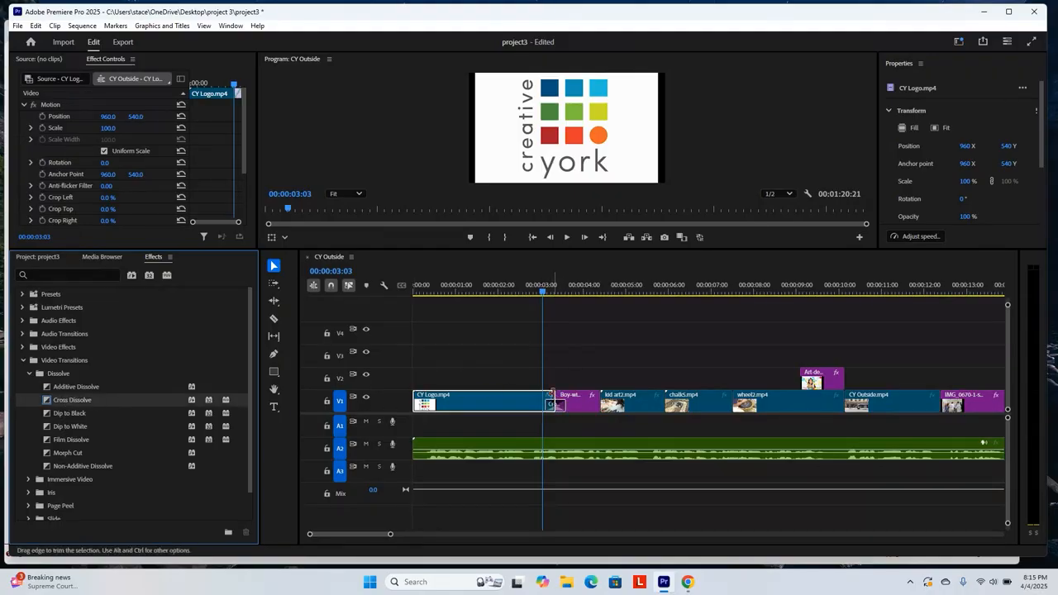
pyautogui.press('space')
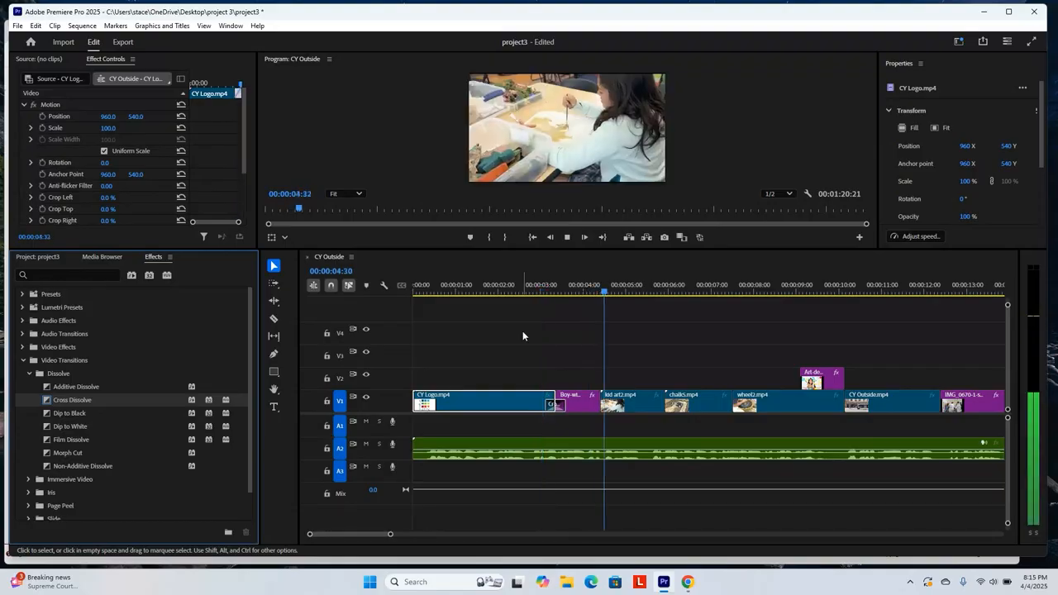
pyautogui.press('space')
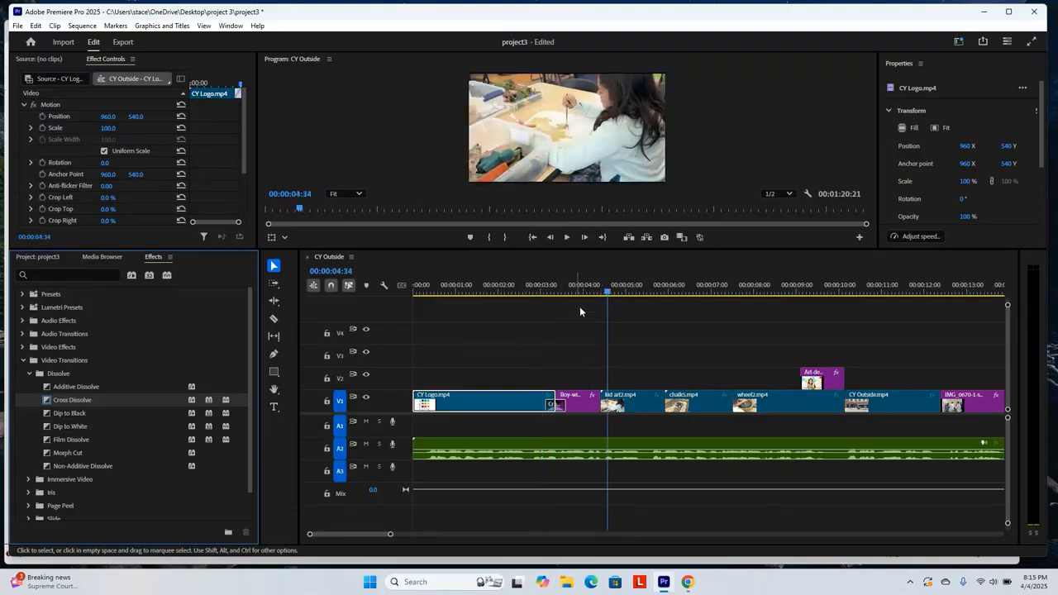
# Step: Apply a Dip to White transition to the beginning of CY Logo.mp4 and preview it from the sequence start
pyautogui.moveTo(606, 291)
pyautogui.mouseDown()
pyautogui.moveTo(543, 304)
pyautogui.moveTo(753, 288)
pyautogui.moveTo(843, 295)
pyautogui.moveTo(626, 312)
pyautogui.mouseUp()
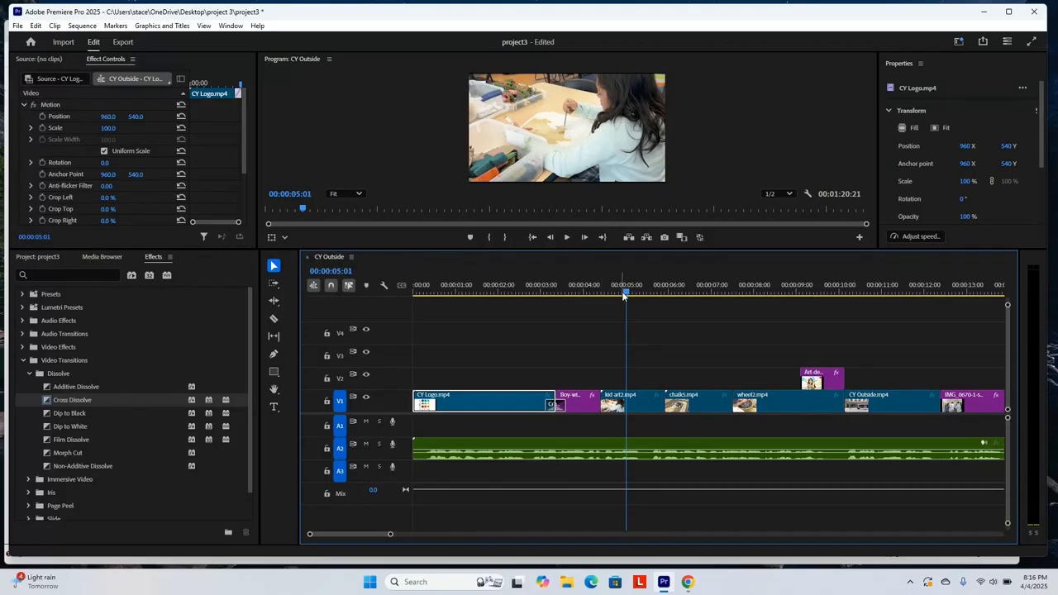
pyautogui.moveTo(625, 291); pyautogui.dragTo(413, 293)
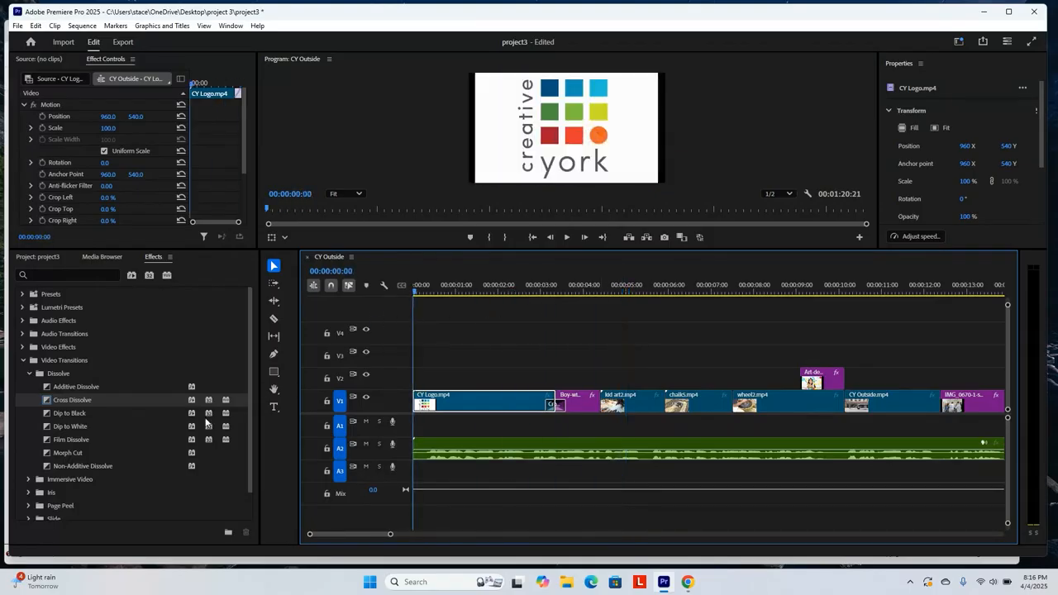
pyautogui.moveTo(65, 430); pyautogui.dragTo(421, 405)
pyautogui.press('space')
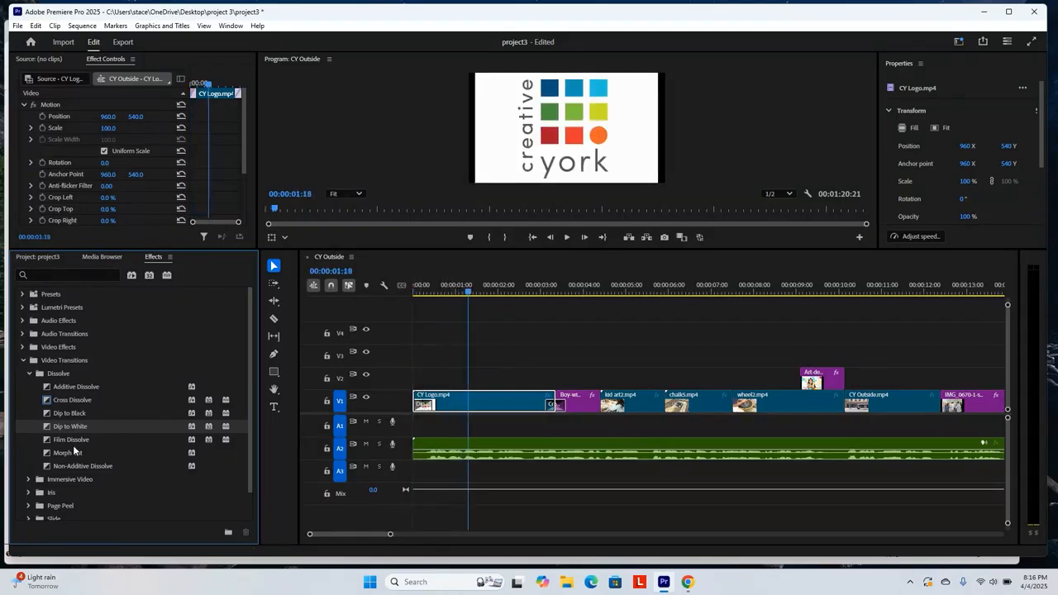
# Step: Review the rest of the sequence through playback and scrubbing, checking the transitions and the still images between the video clips
pyautogui.click(599, 290)
pyautogui.moveTo(619, 293); pyautogui.dragTo(670, 330)
pyautogui.press('space')
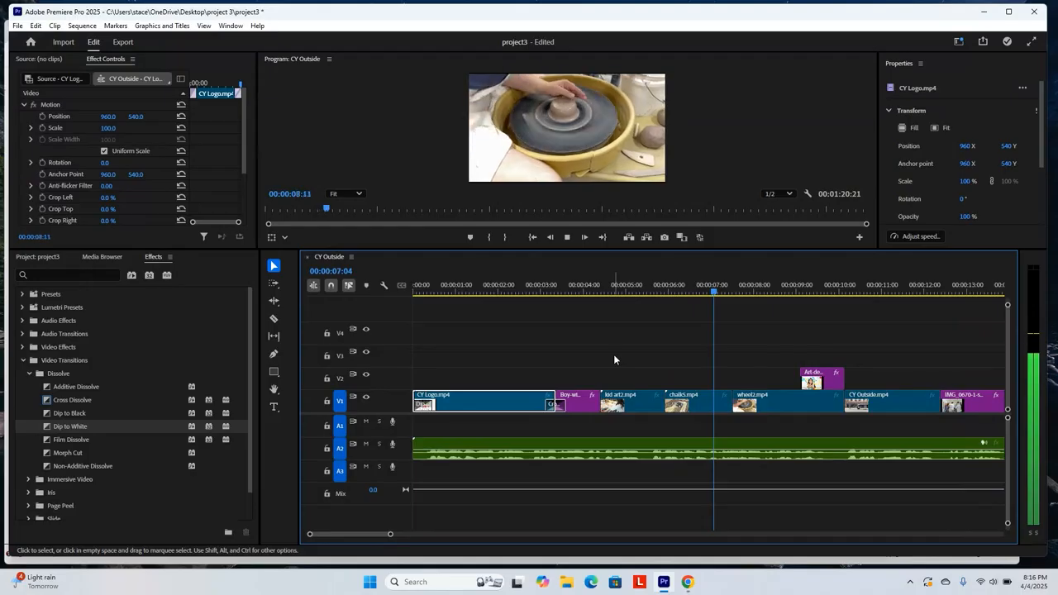
pyautogui.press('space')
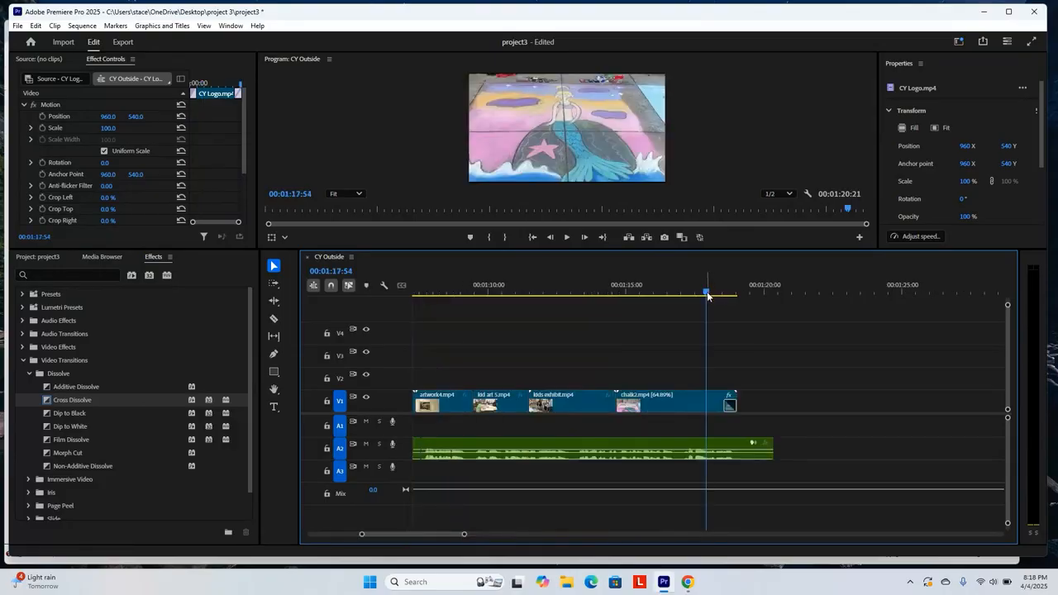
pyautogui.moveTo(706, 293); pyautogui.dragTo(393, 305)
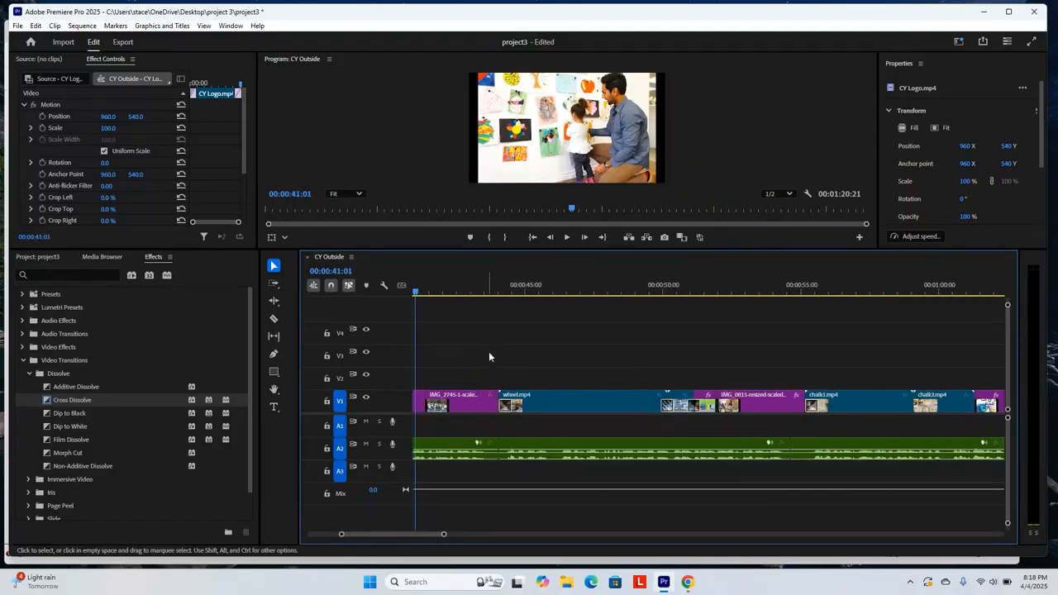
pyautogui.moveTo(417, 292); pyautogui.dragTo(455, 295)
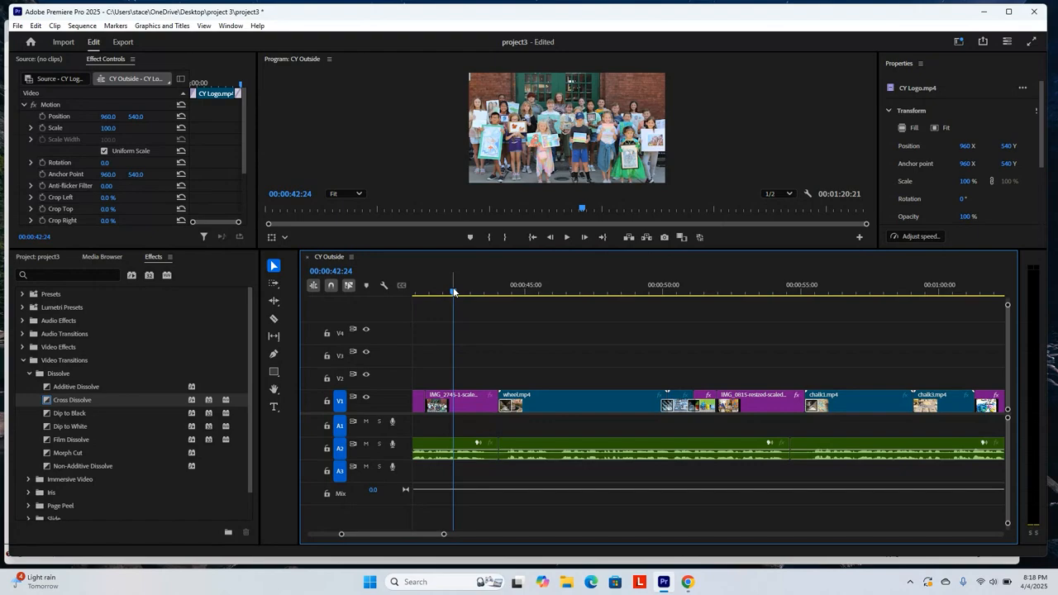
pyautogui.moveTo(453, 291); pyautogui.dragTo(934, 265)
pyautogui.click(508, 138)
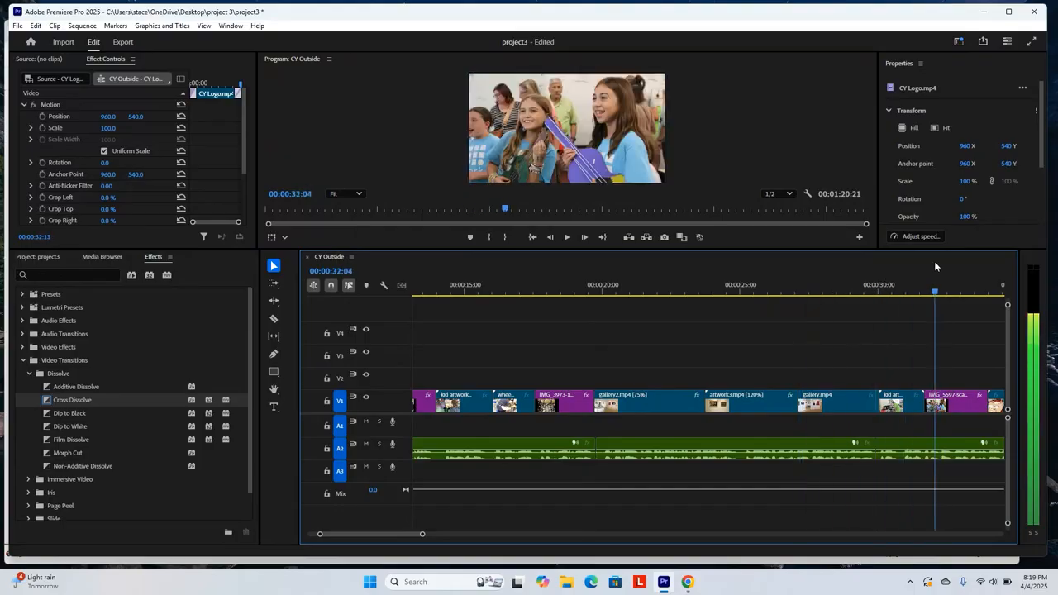
pyautogui.click(530, 128)
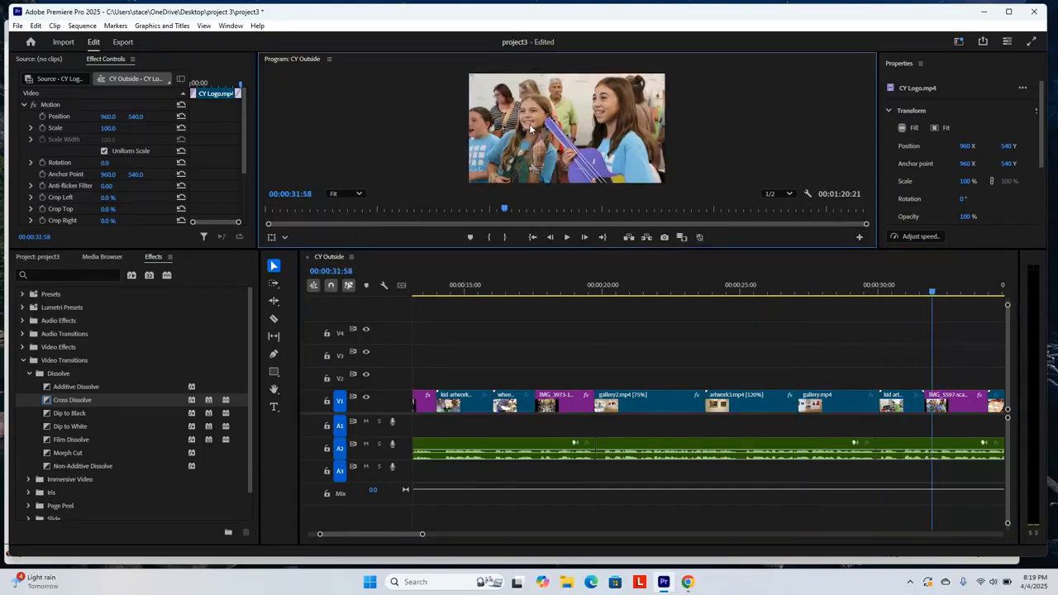
# Step: Turn on Position keyframing for the IMG_5597 still at 00:00:31:48 and set its horizontal position to 849
pyautogui.click(943, 410)
pyautogui.moveTo(398, 535); pyautogui.dragTo(410, 534)
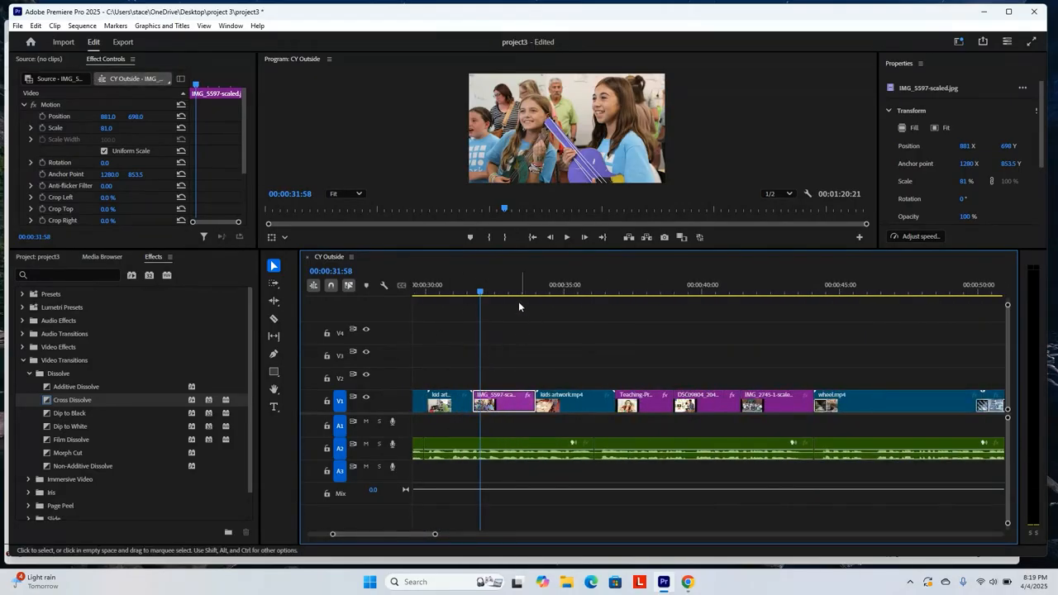
pyautogui.moveTo(481, 293); pyautogui.dragTo(476, 292)
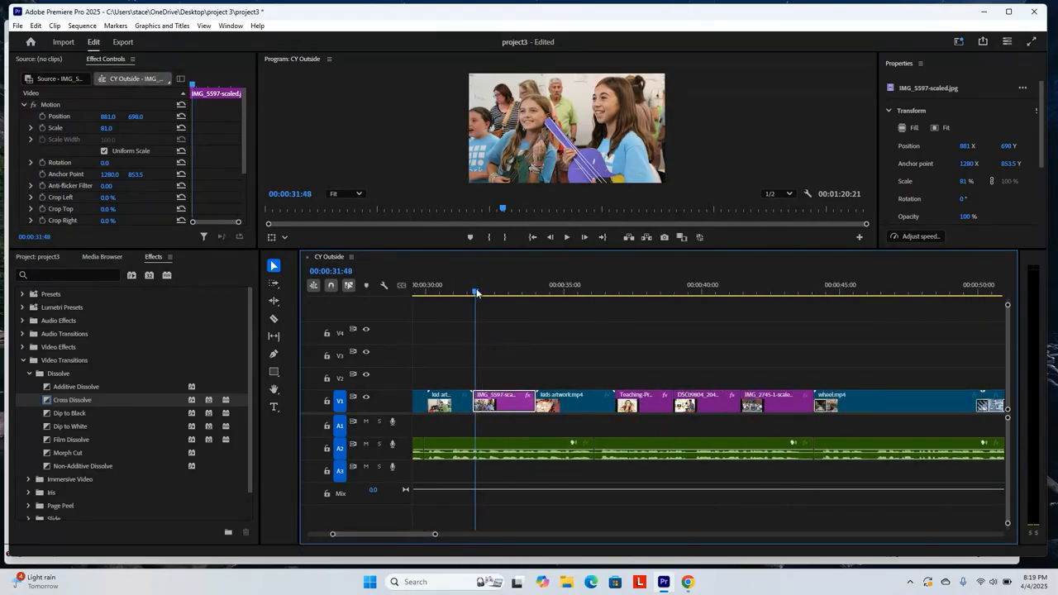
pyautogui.click(42, 116)
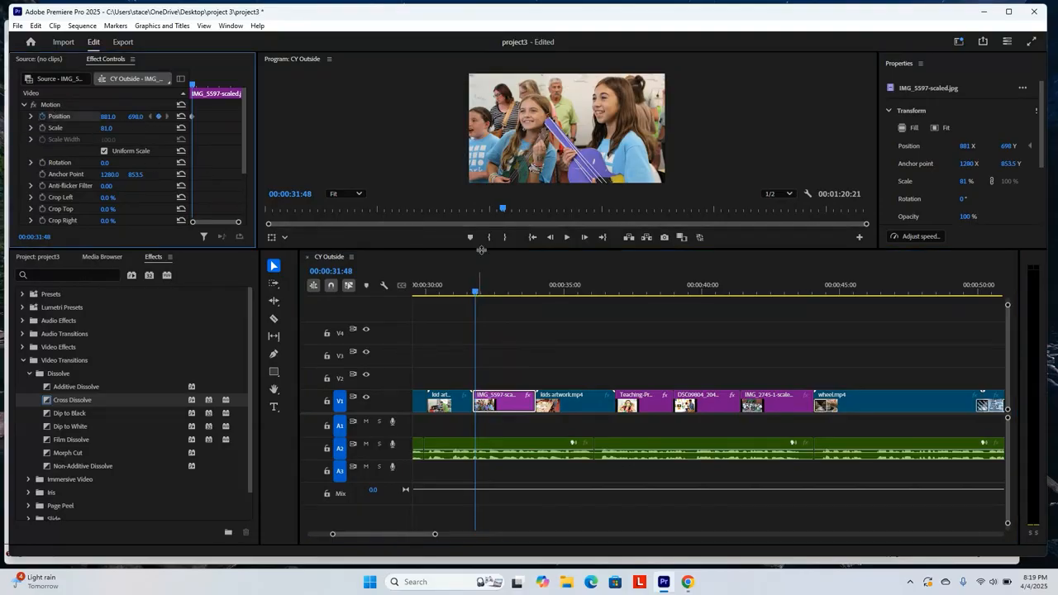
pyautogui.moveTo(108, 117); pyautogui.dragTo(94, 121)
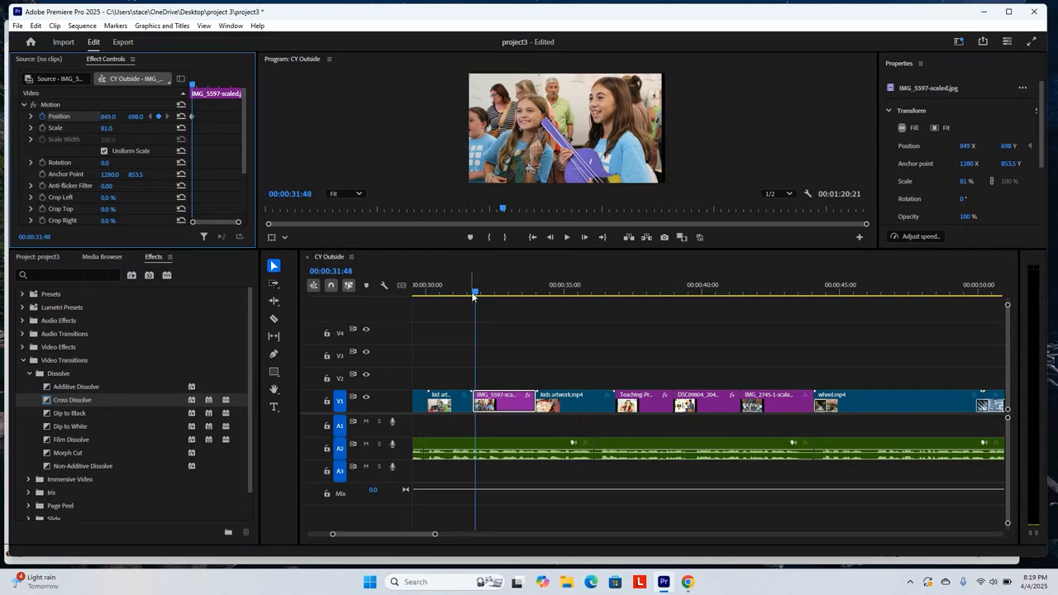
# Step: Add a second Position keyframe to the IMG_5597 still at 00:00:33:53 with horizontal position 1053, and preview the pan
pyautogui.moveTo(476, 291); pyautogui.dragTo(531, 296)
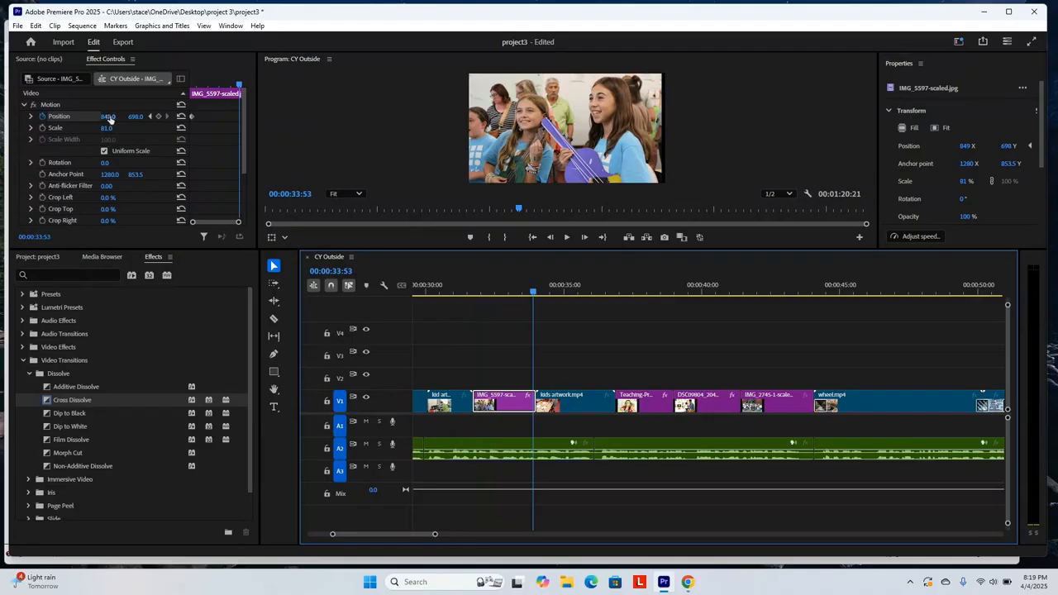
pyautogui.moveTo(109, 119); pyautogui.dragTo(224, 122)
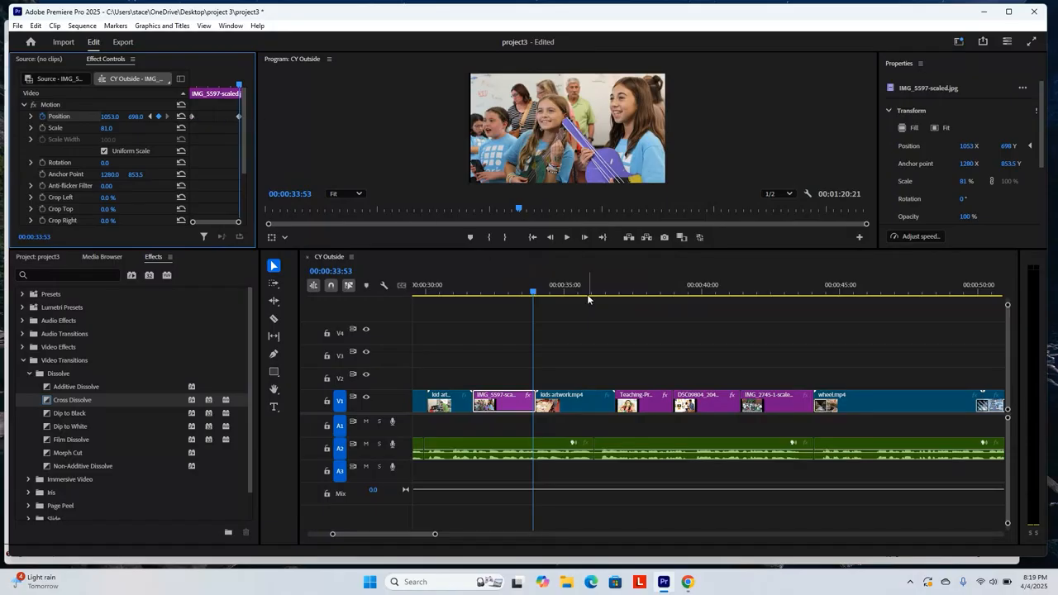
pyautogui.moveTo(534, 293); pyautogui.dragTo(445, 305)
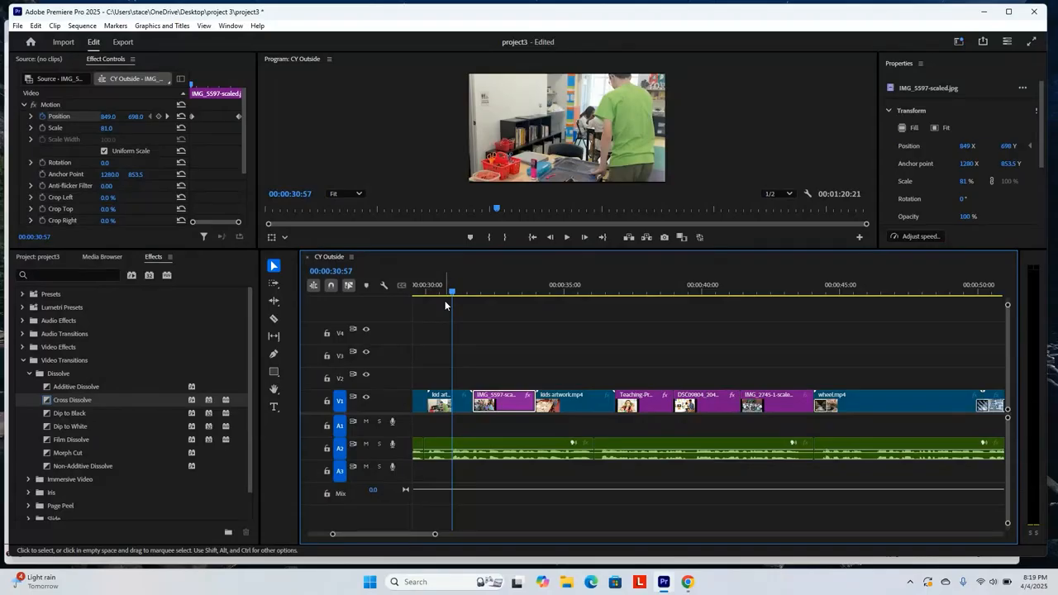
pyautogui.press('space')
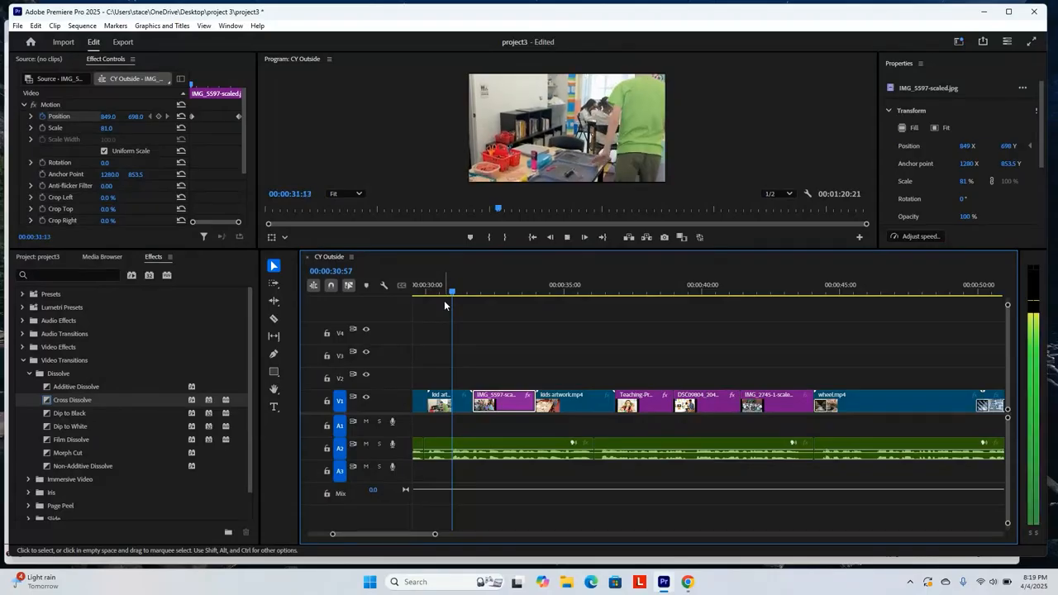
pyautogui.press('space')
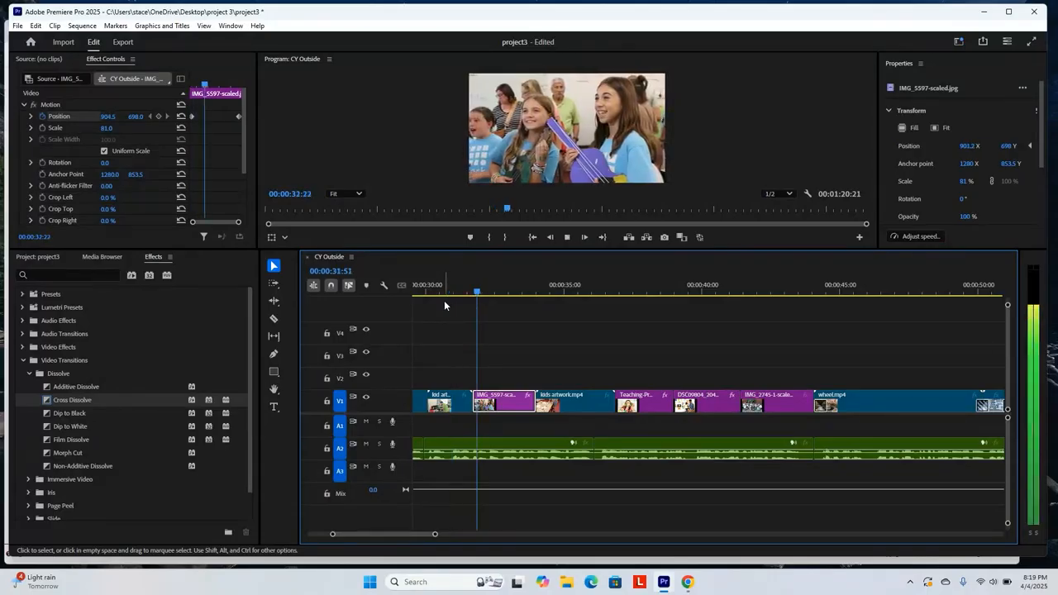
pyautogui.press('space')
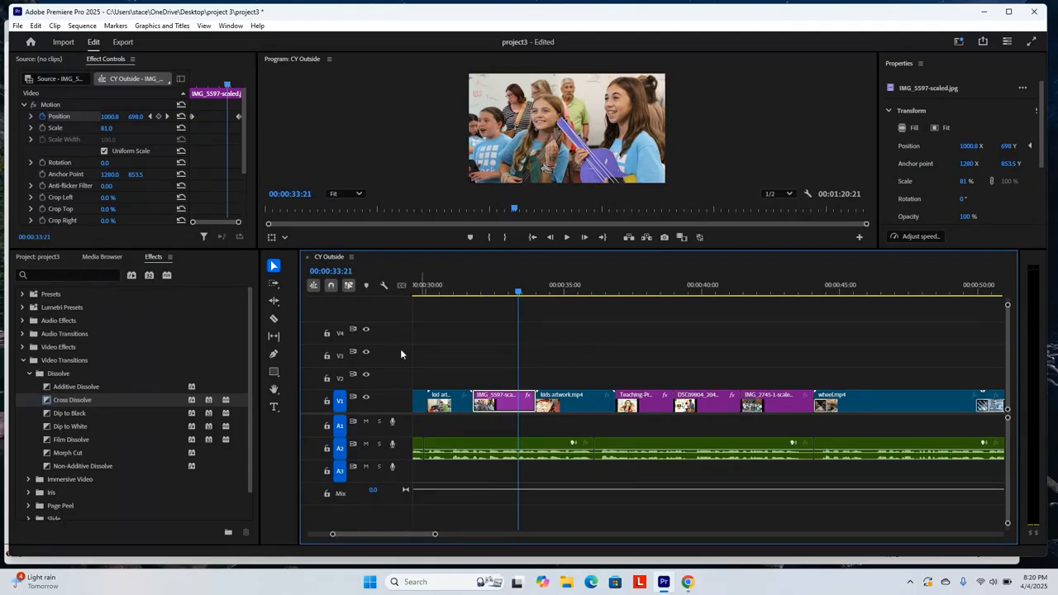
# Step: Set the DSC09804_2048x.webp still's horizontal position to 958 and turn on Scale keyframing at 00:00:39:02
pyautogui.moveTo(519, 294); pyautogui.dragTo(687, 295)
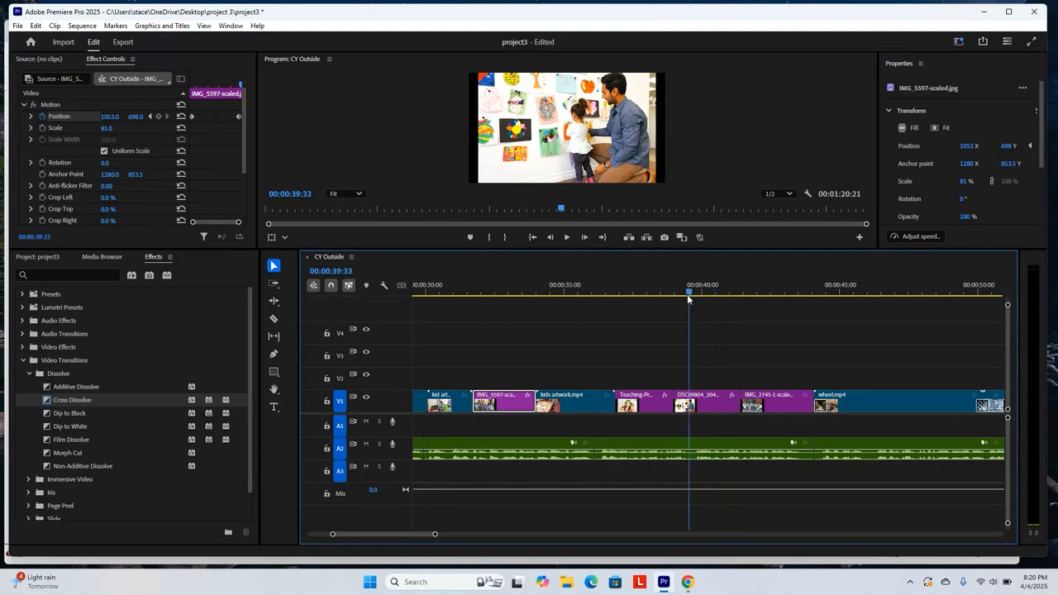
pyautogui.click(721, 405)
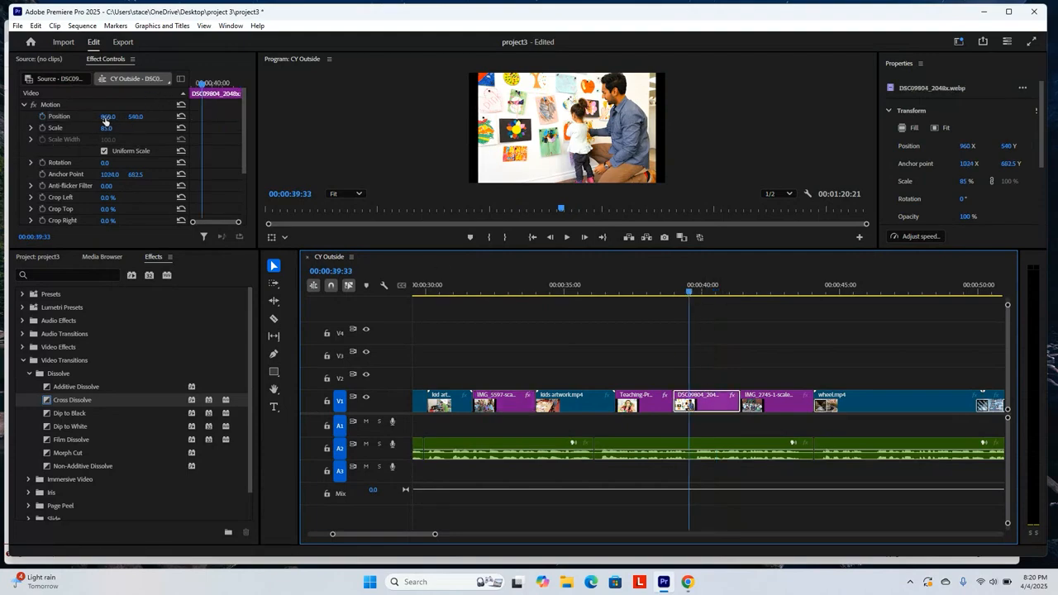
pyautogui.moveTo(106, 119); pyautogui.dragTo(113, 117)
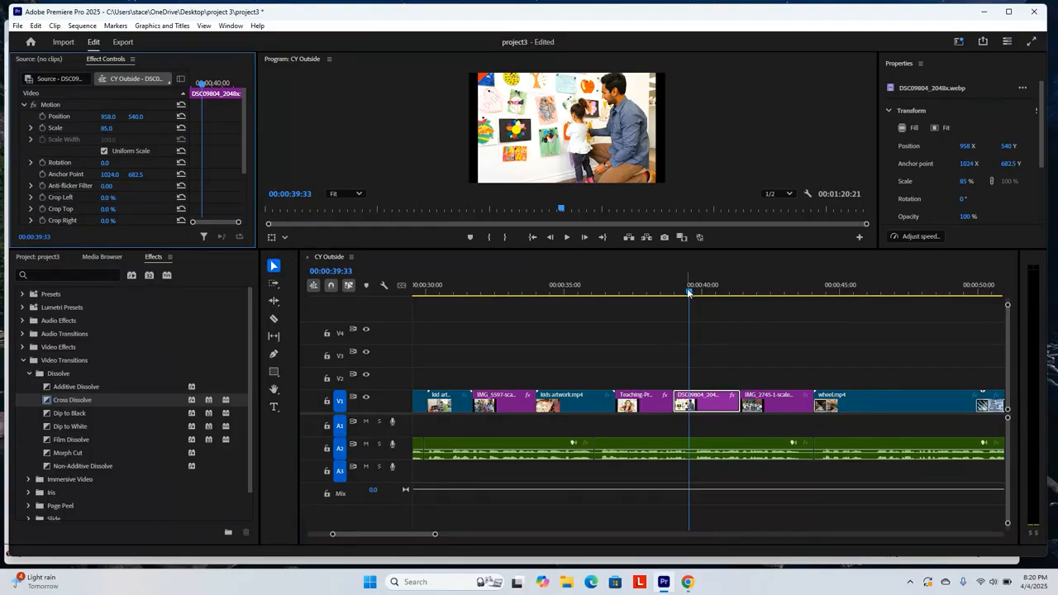
pyautogui.moveTo(689, 293); pyautogui.dragTo(675, 292)
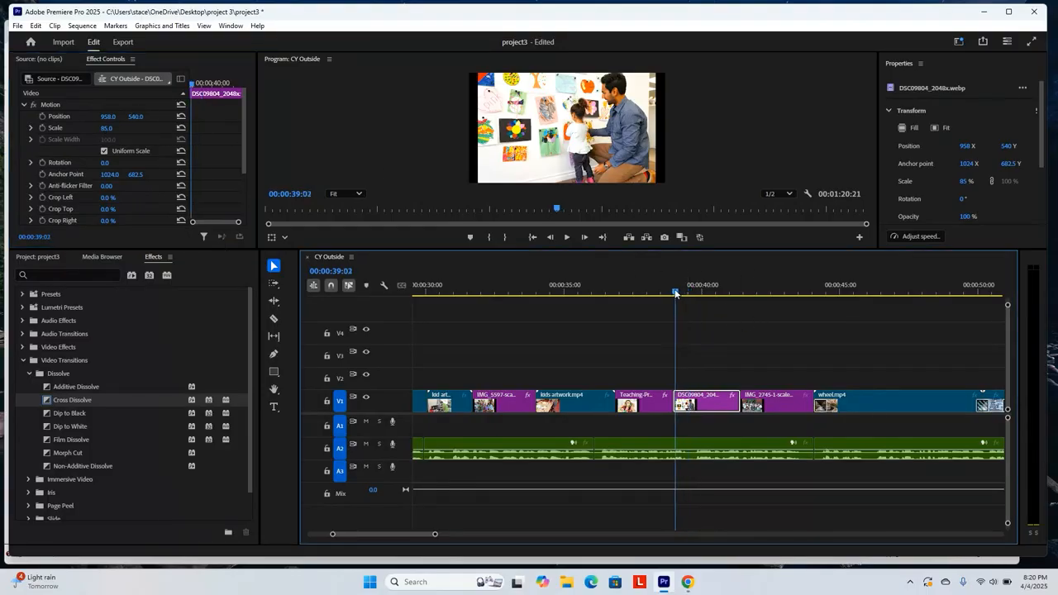
pyautogui.click(43, 129)
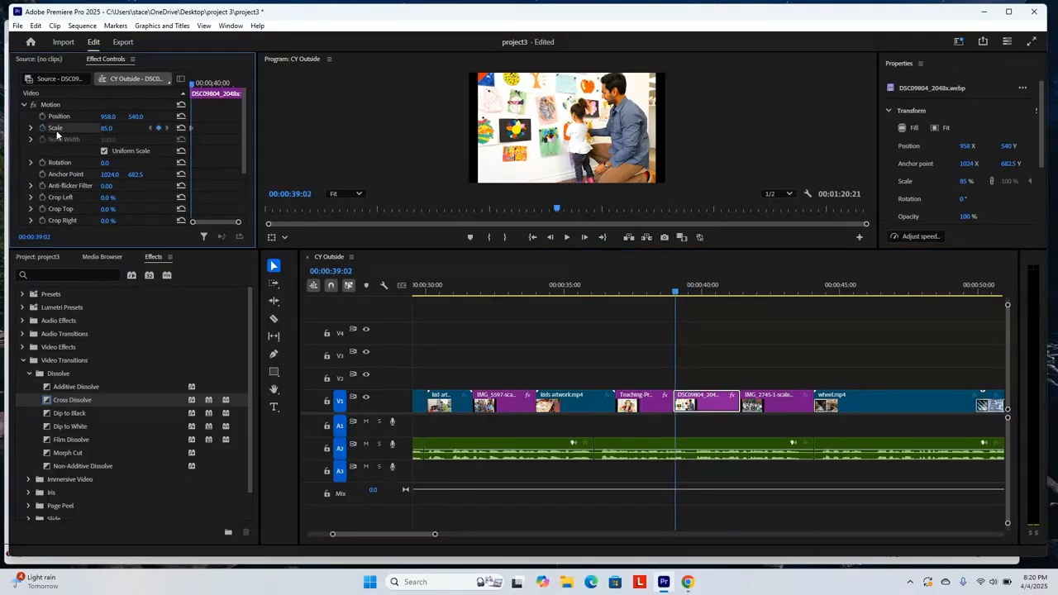
# Step: Add a second Scale keyframe of 112 to the DSC09804_2048x.webp still at 00:00:41:11
pyautogui.click(681, 294)
pyautogui.moveTo(683, 296); pyautogui.dragTo(734, 295)
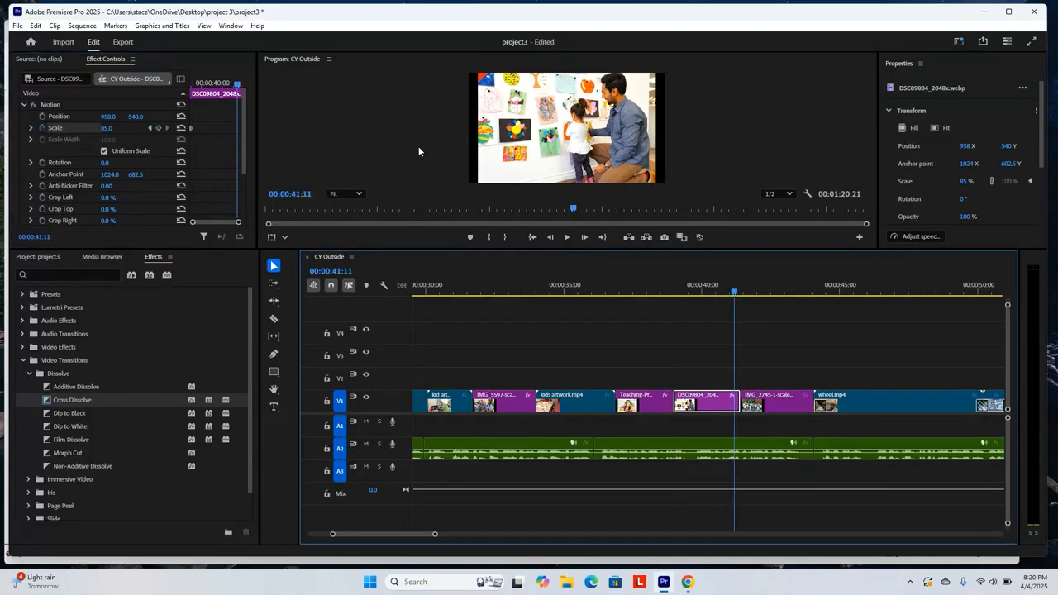
pyautogui.moveTo(108, 129); pyautogui.dragTo(132, 141)
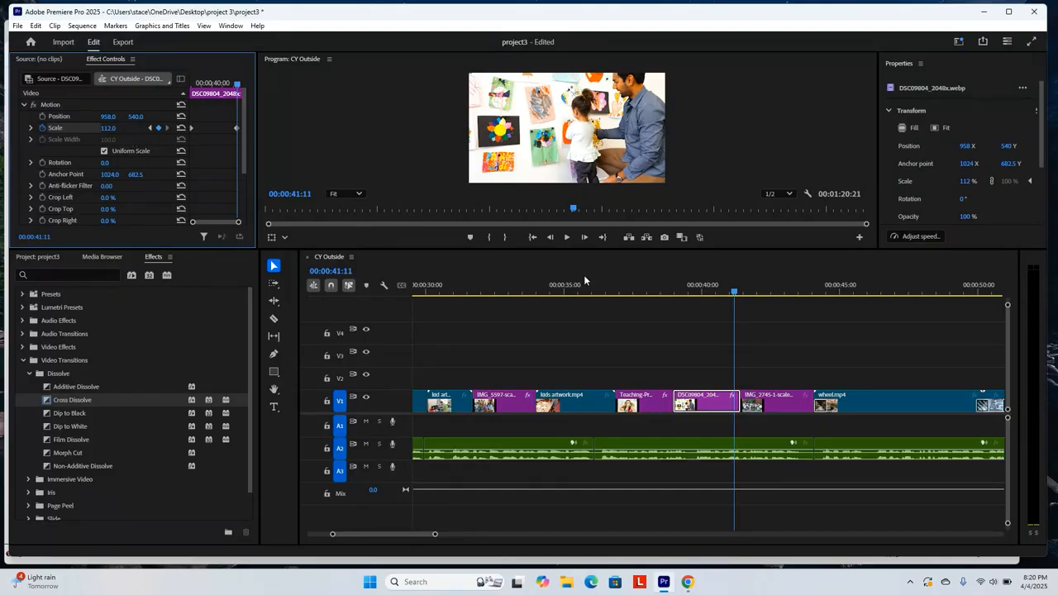
# Step: Keyframe the DSC09804_2048x.webp still's vertical position from 540 at 00:00:39:03 to 717 at 00:00:41:15, and preview the motion
pyautogui.moveTo(736, 296); pyautogui.dragTo(676, 296)
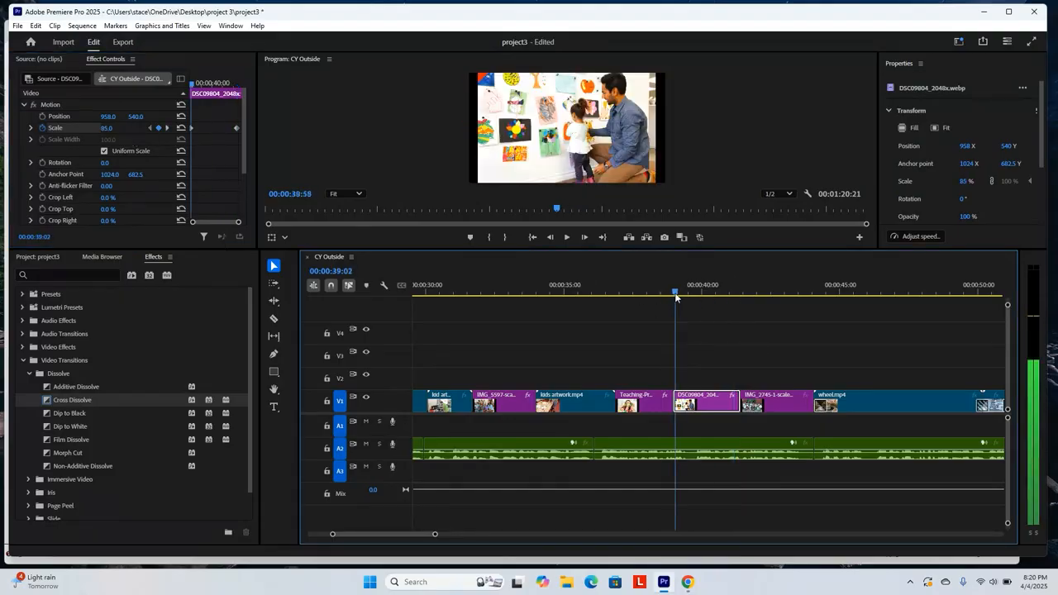
pyautogui.click(42, 117)
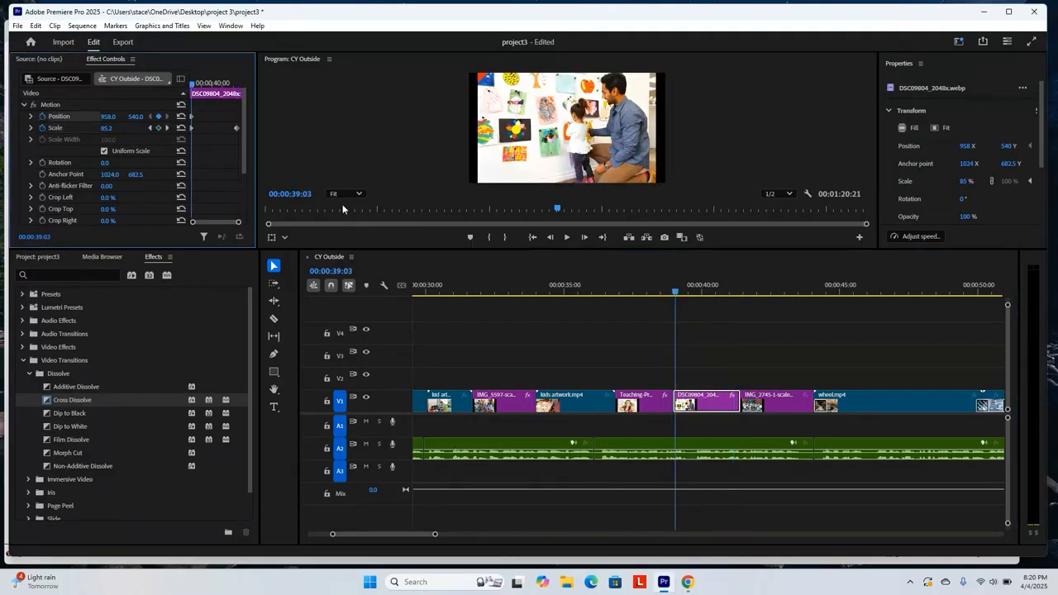
pyautogui.moveTo(678, 295); pyautogui.dragTo(736, 293)
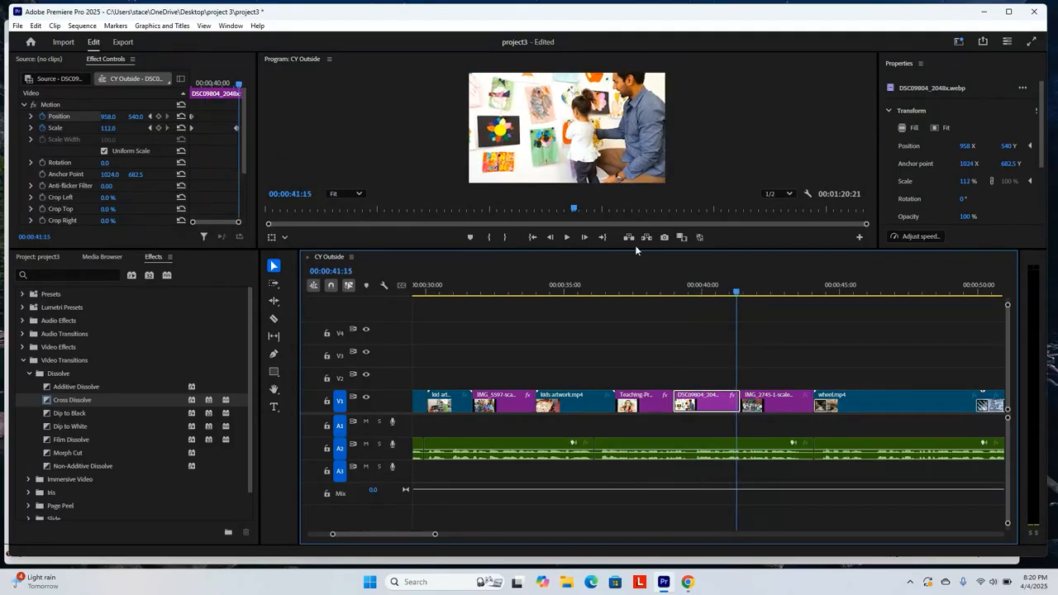
pyautogui.moveTo(137, 115); pyautogui.dragTo(259, 144)
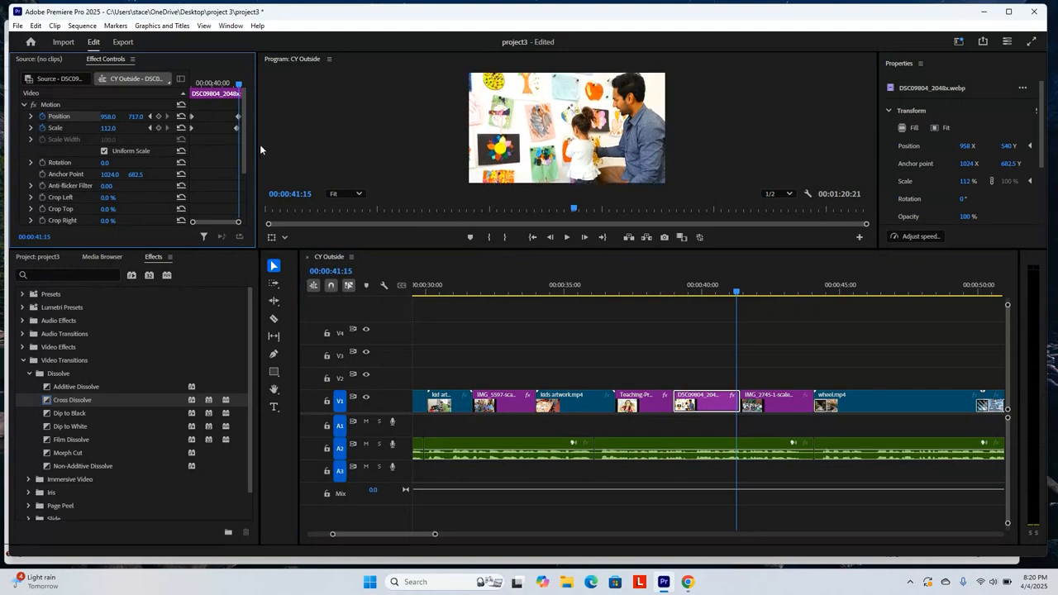
pyautogui.click(736, 292)
pyautogui.moveTo(737, 292); pyautogui.dragTo(638, 298)
pyautogui.press('space')
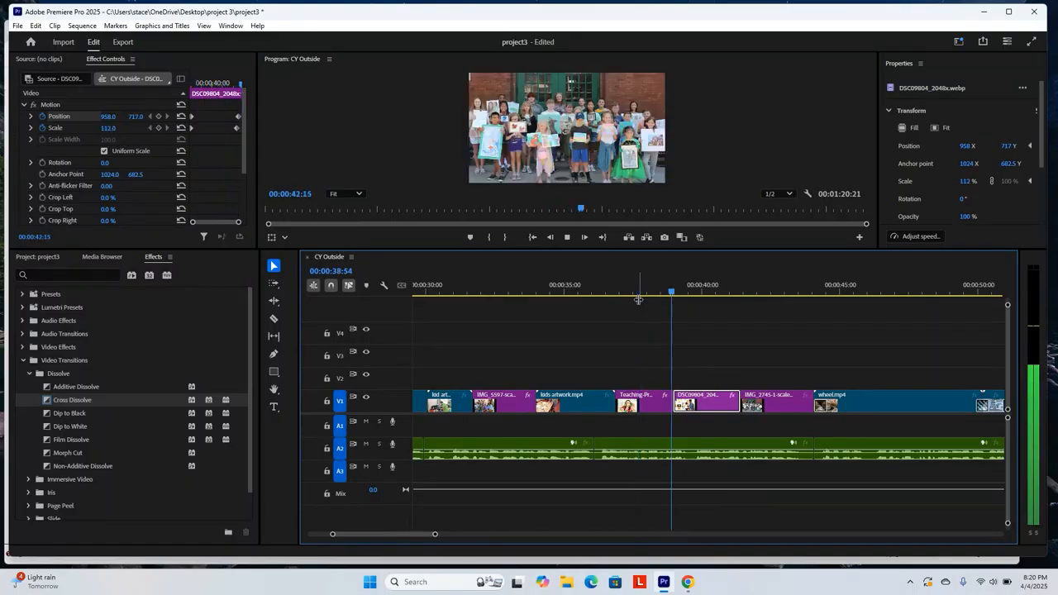
pyautogui.press('space')
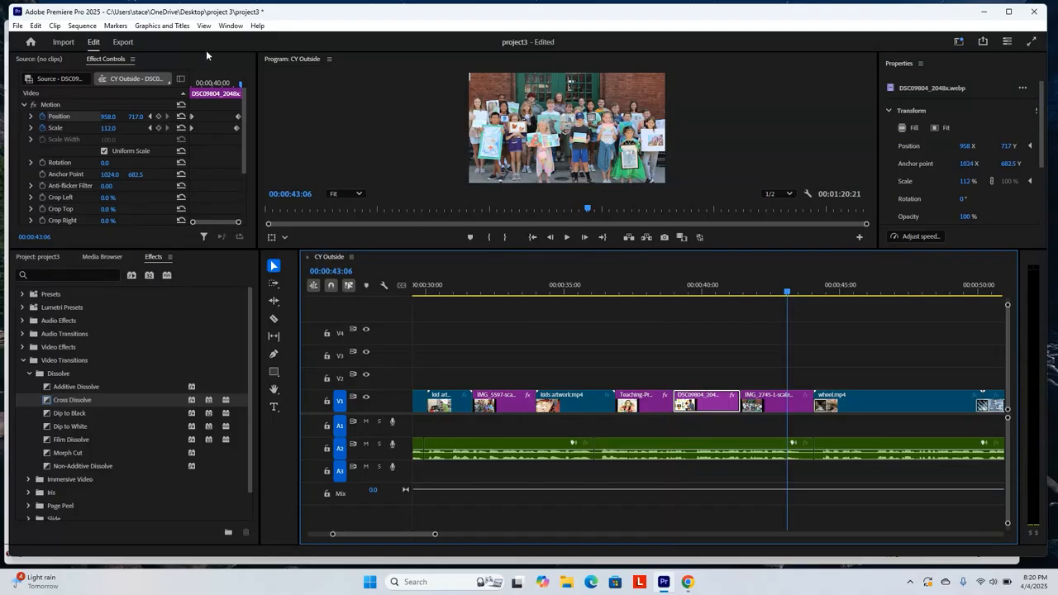
# Step: Reduce the DSC09804_2048x.webp still's zoom near its end by setting Scale to 97.8 at 00:00:41:10
pyautogui.moveTo(790, 291); pyautogui.dragTo(722, 298)
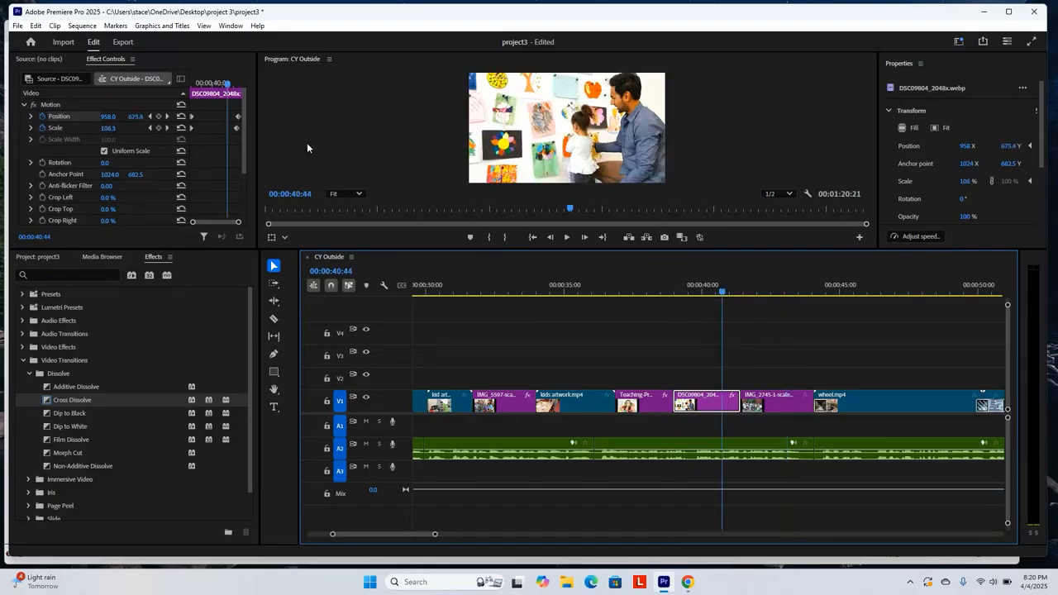
pyautogui.moveTo(722, 289); pyautogui.dragTo(732, 289)
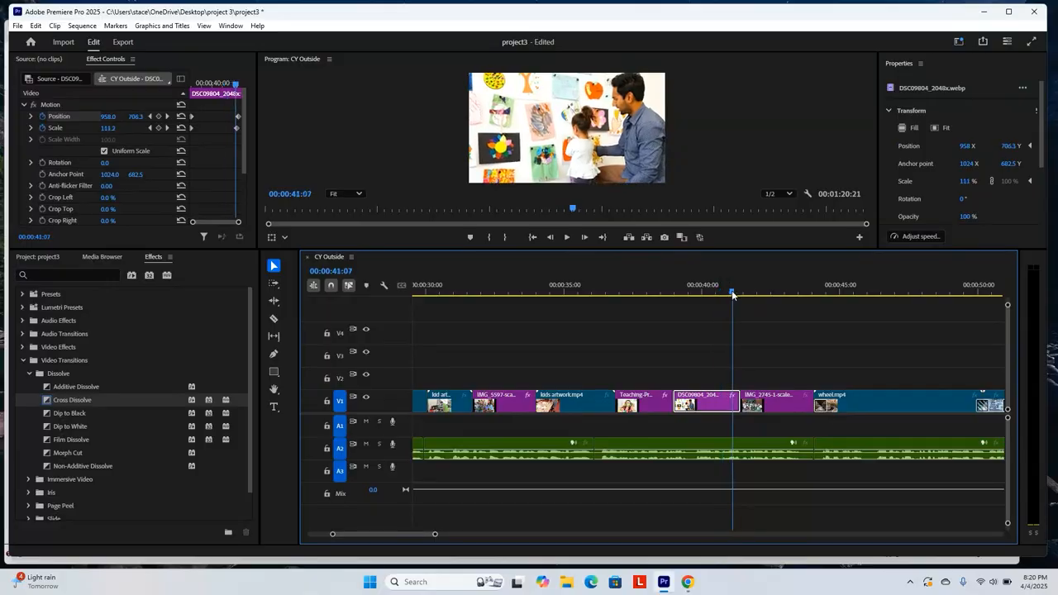
pyautogui.click(234, 126)
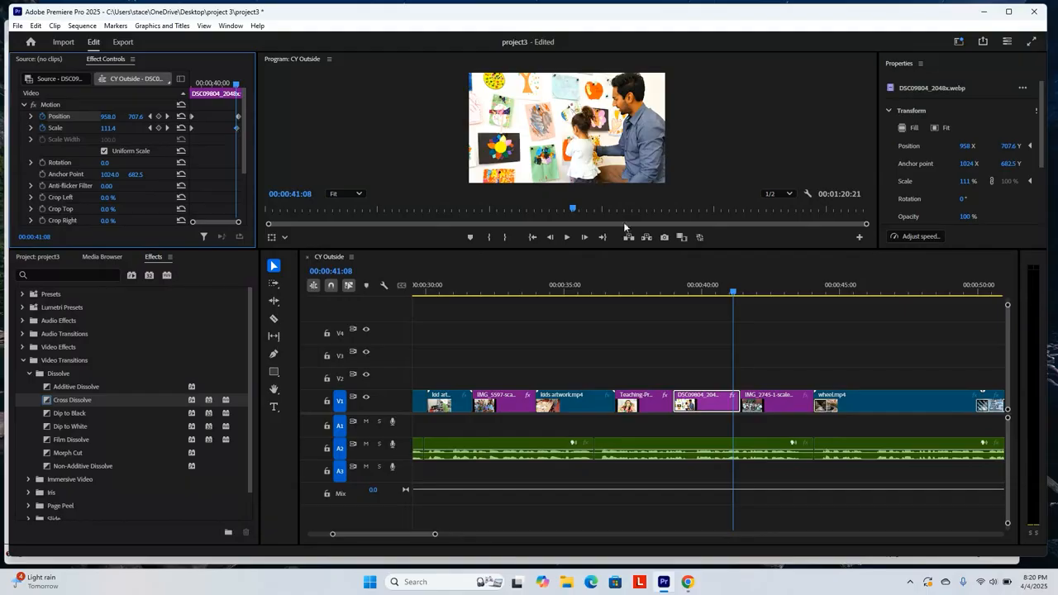
pyautogui.click(734, 292)
pyautogui.moveTo(733, 292); pyautogui.dragTo(734, 292)
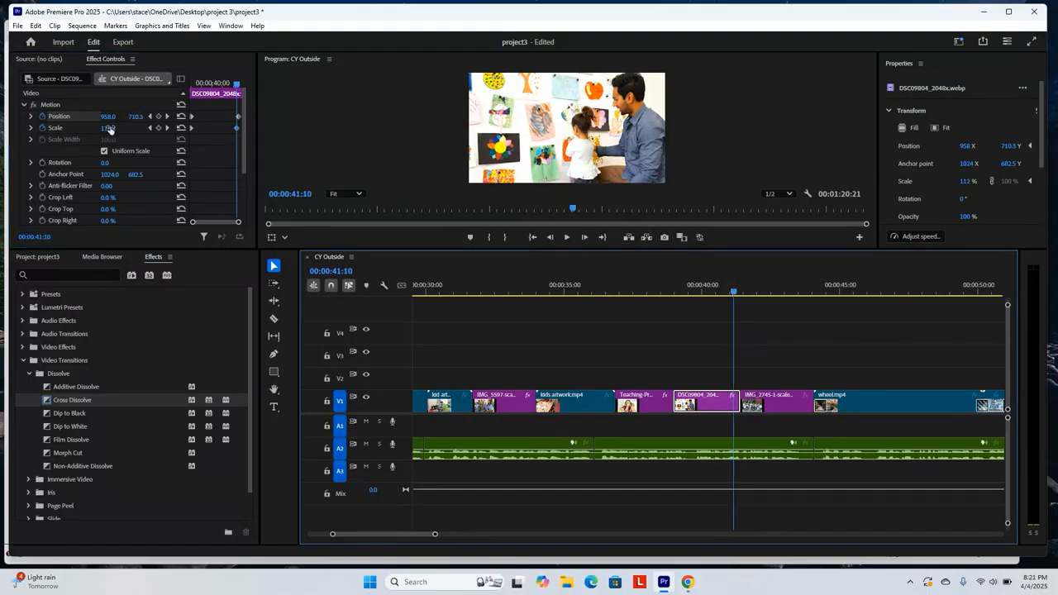
pyautogui.moveTo(108, 130); pyautogui.dragTo(133, 130)
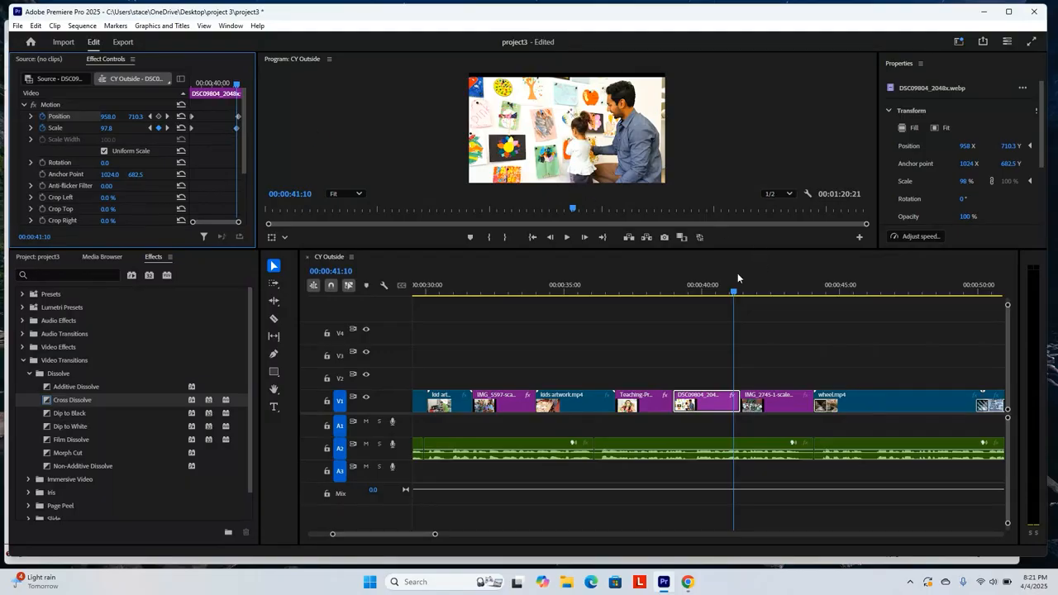
# Step: Set the IMG_0815 still's position to 986, 622 and scale to 85, and turn on Position keyframing at 00:00:52:04
pyautogui.moveTo(735, 292); pyautogui.dragTo(905, 291)
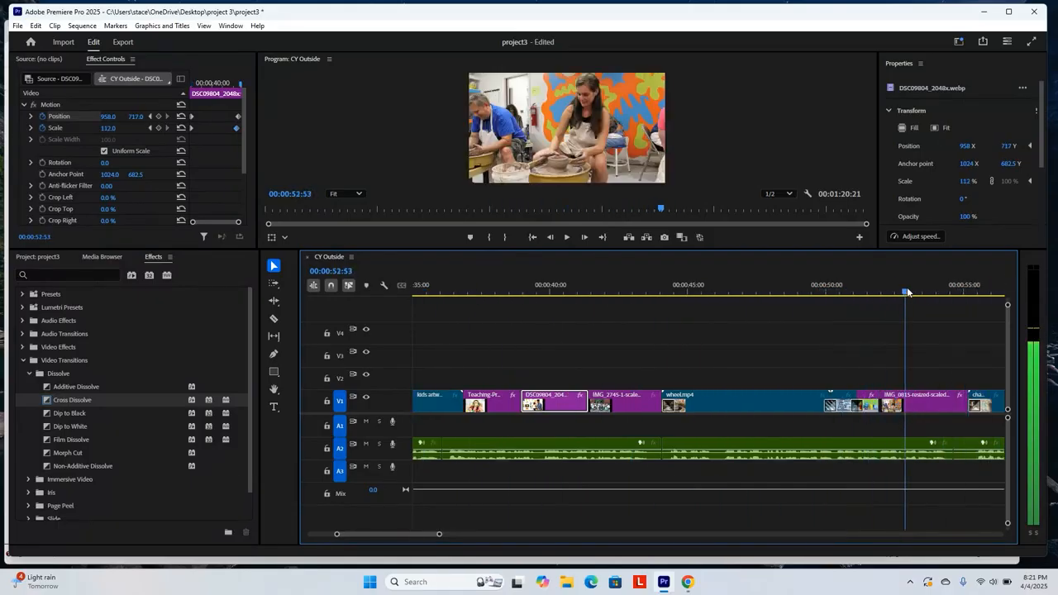
pyautogui.click(948, 405)
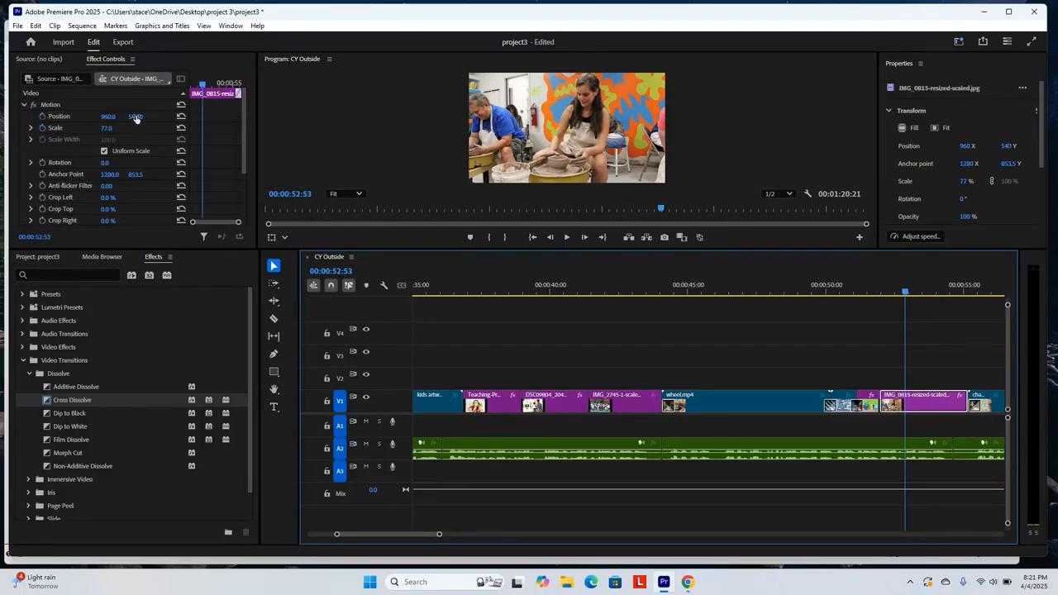
pyautogui.moveTo(137, 117); pyautogui.dragTo(169, 121)
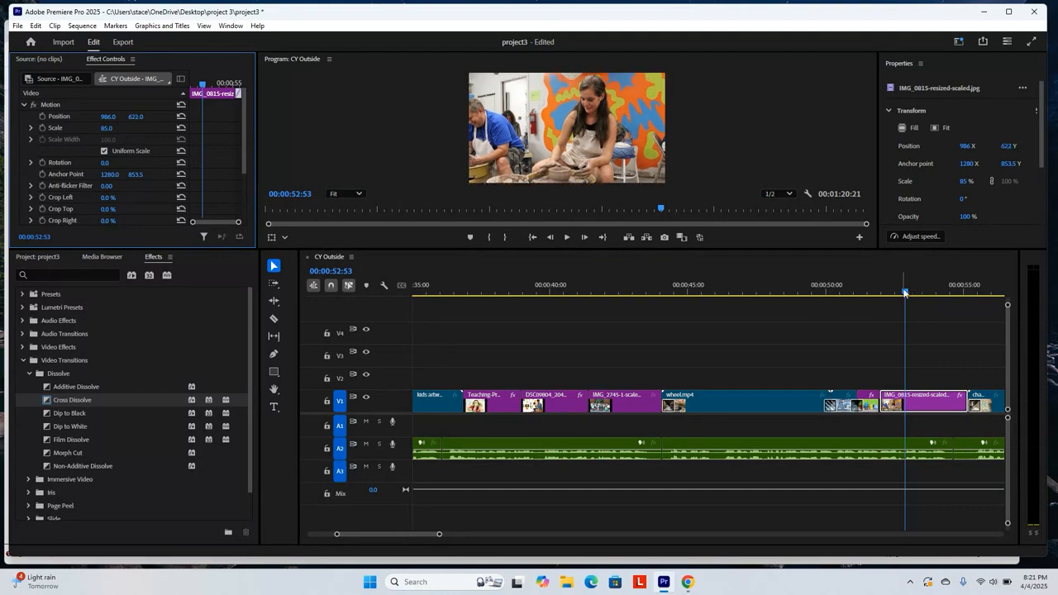
pyautogui.moveTo(905, 291); pyautogui.dragTo(879, 288)
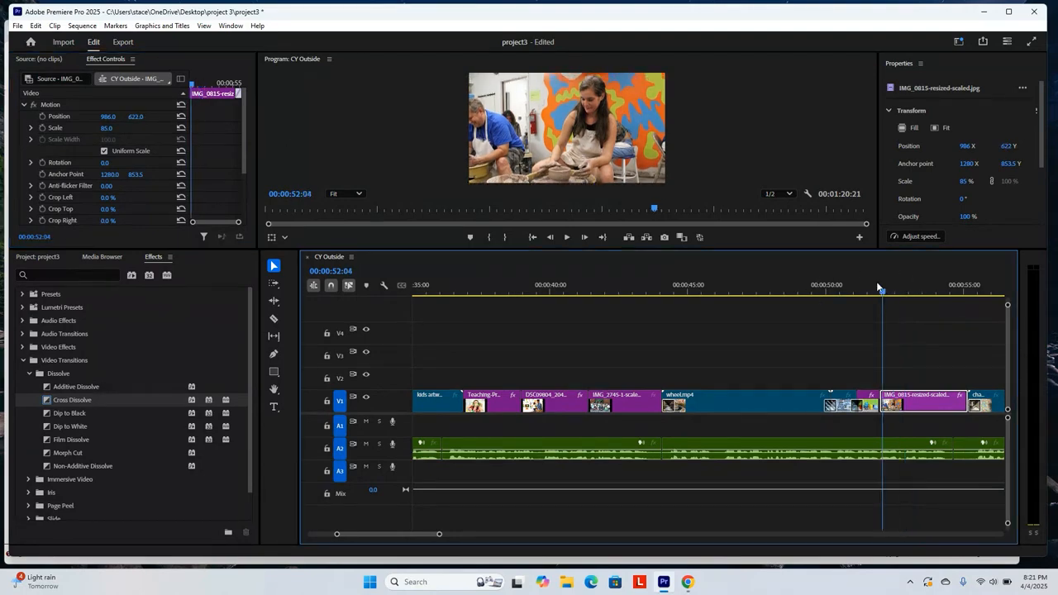
pyautogui.click(42, 117)
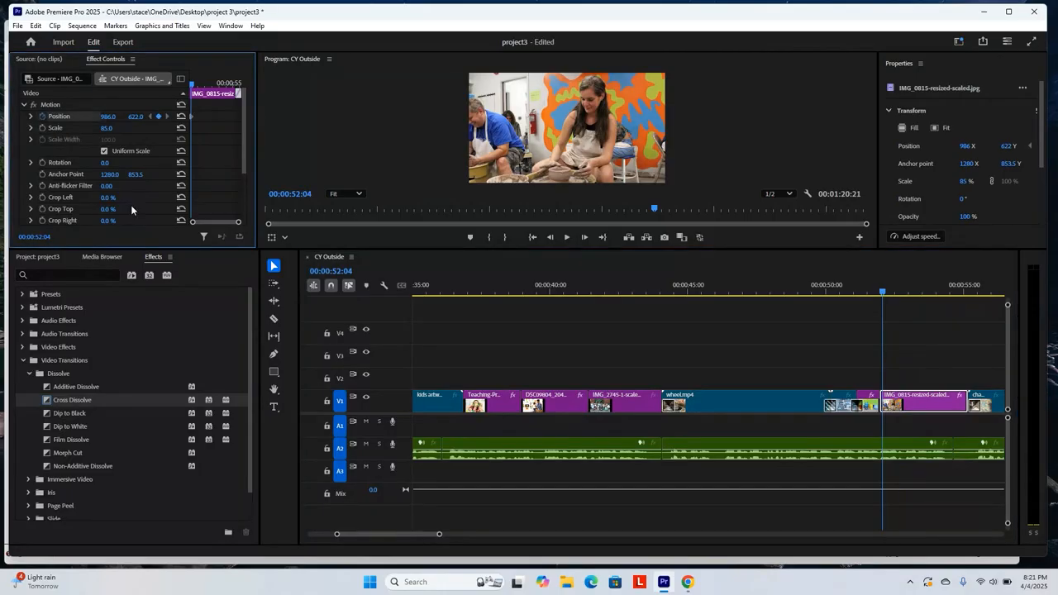
# Step: Add a second Position keyframe to the IMG_0815 still at 00:00:55:01 with horizontal position 1094, and preview the pan
pyautogui.moveTo(425, 537); pyautogui.dragTo(438, 536)
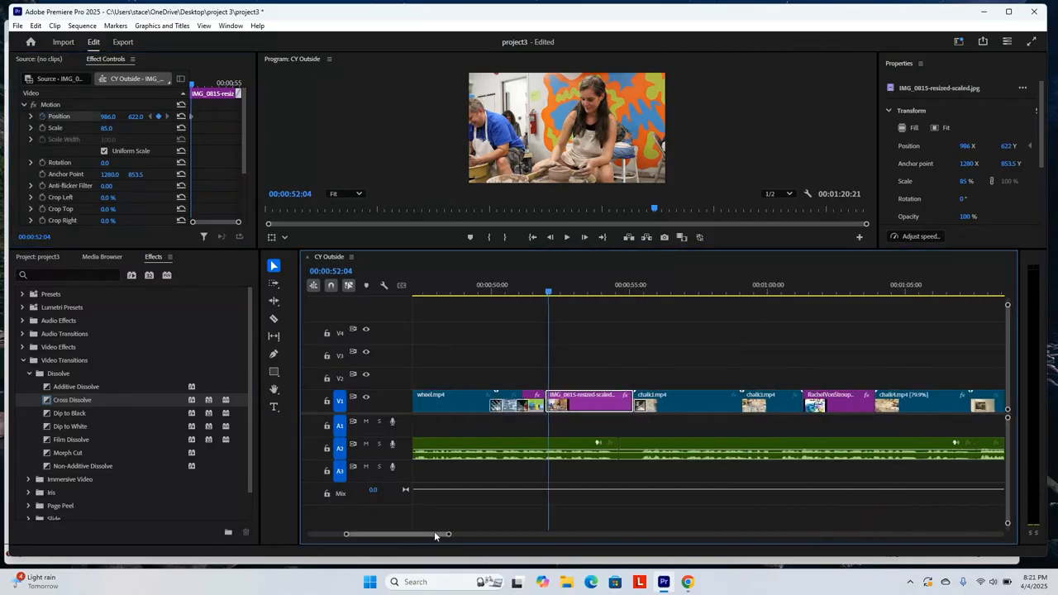
pyautogui.moveTo(549, 291); pyautogui.dragTo(630, 291)
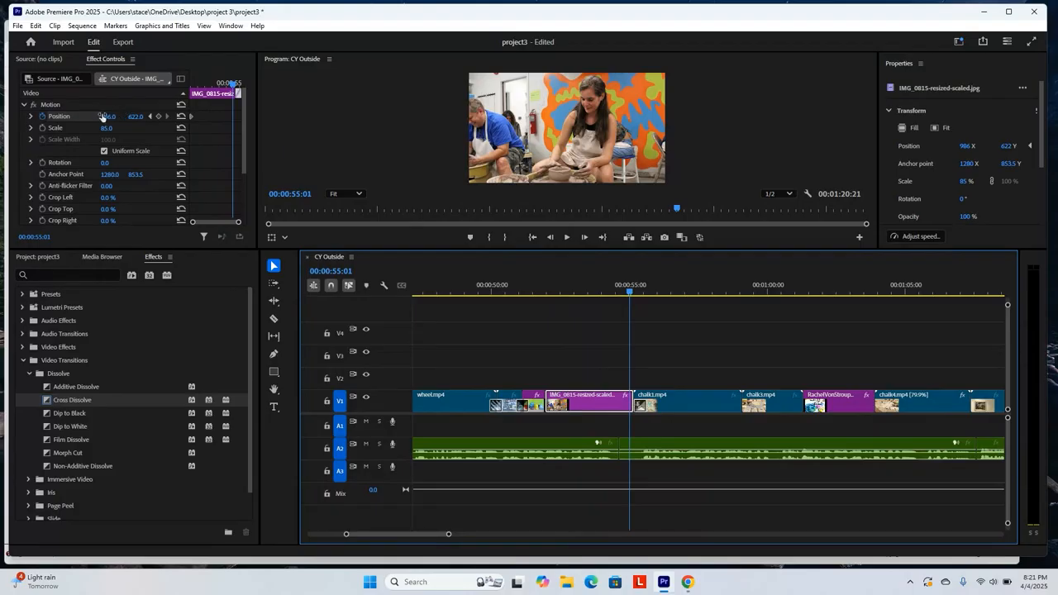
pyautogui.moveTo(102, 117); pyautogui.dragTo(176, 131)
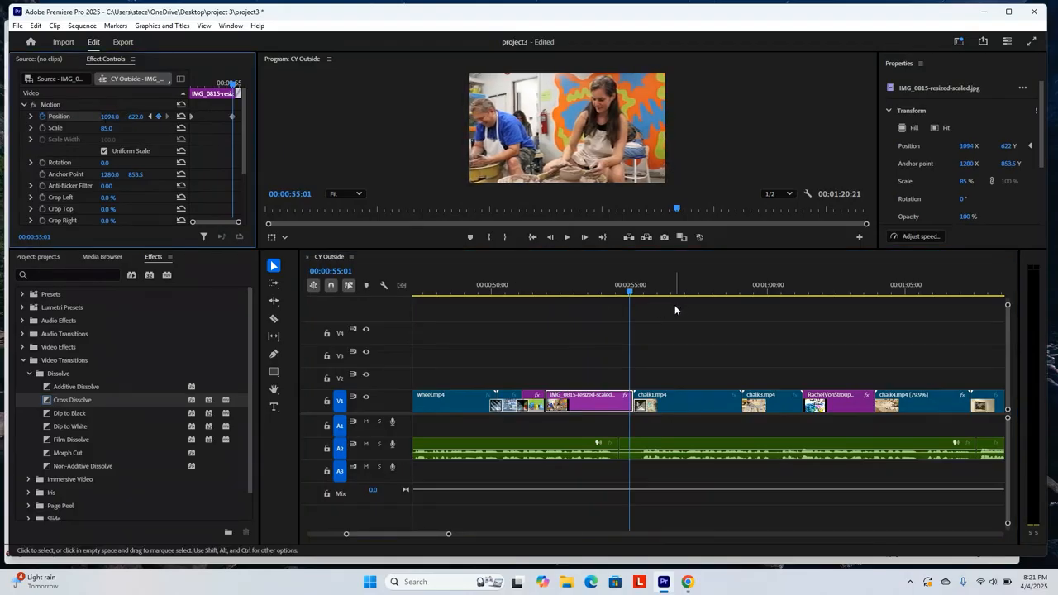
pyautogui.moveTo(630, 291); pyautogui.dragTo(527, 294)
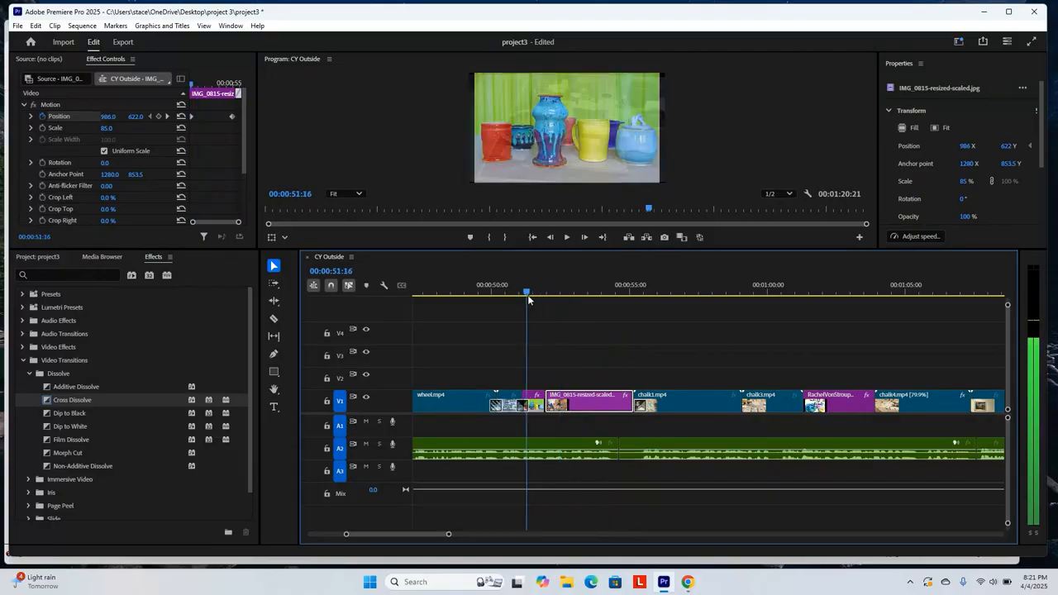
pyautogui.press('space')
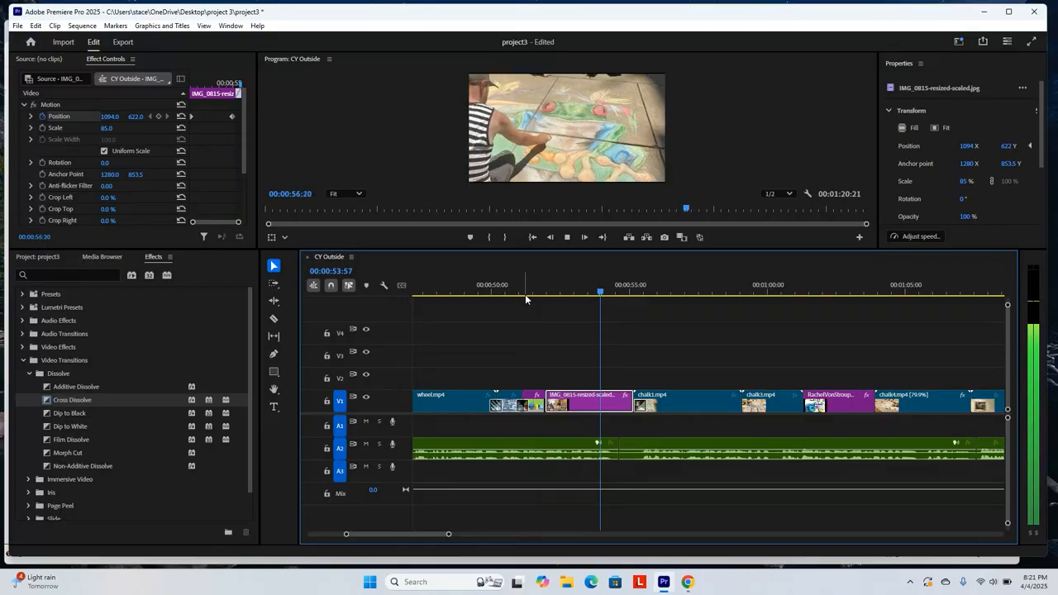
pyautogui.press('space')
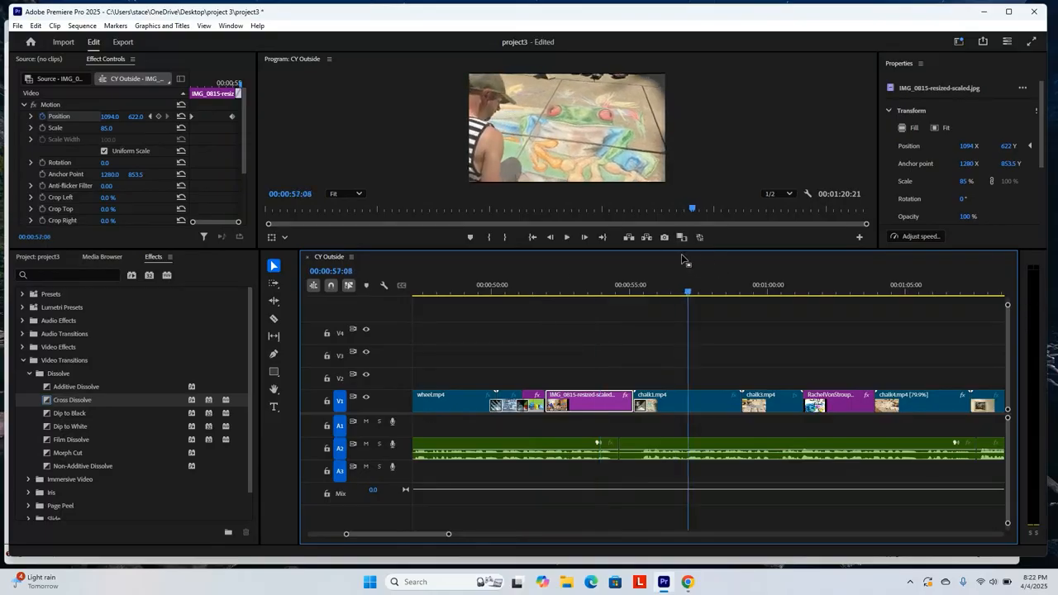
# Step: Set the scale of the IMG_2745-1 group photo still to 91
pyautogui.moveTo(688, 294); pyautogui.dragTo(417, 337)
pyautogui.click(443, 405)
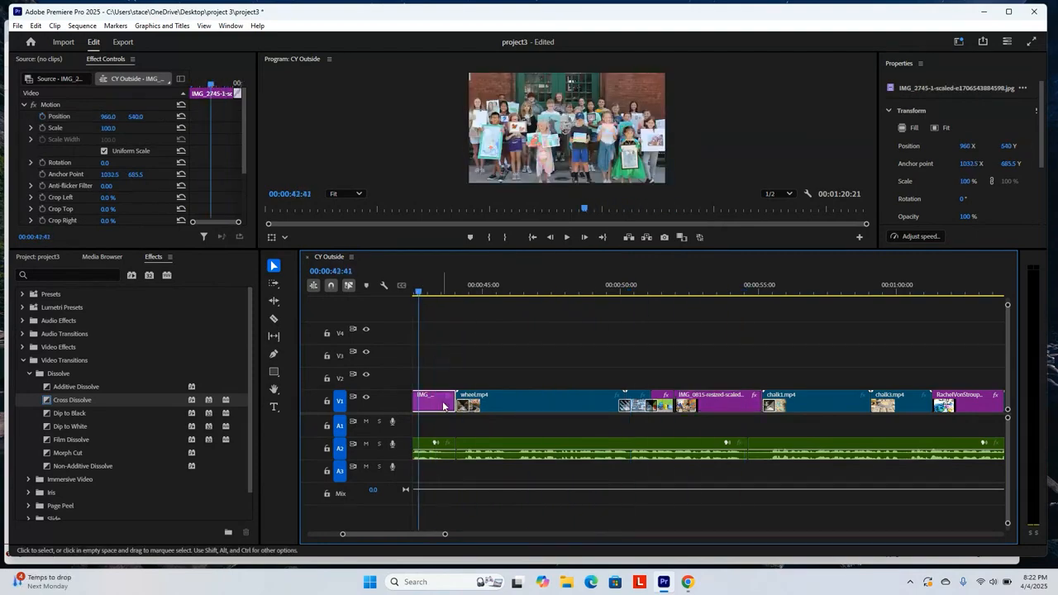
pyautogui.moveTo(107, 127); pyautogui.dragTo(107, 137)
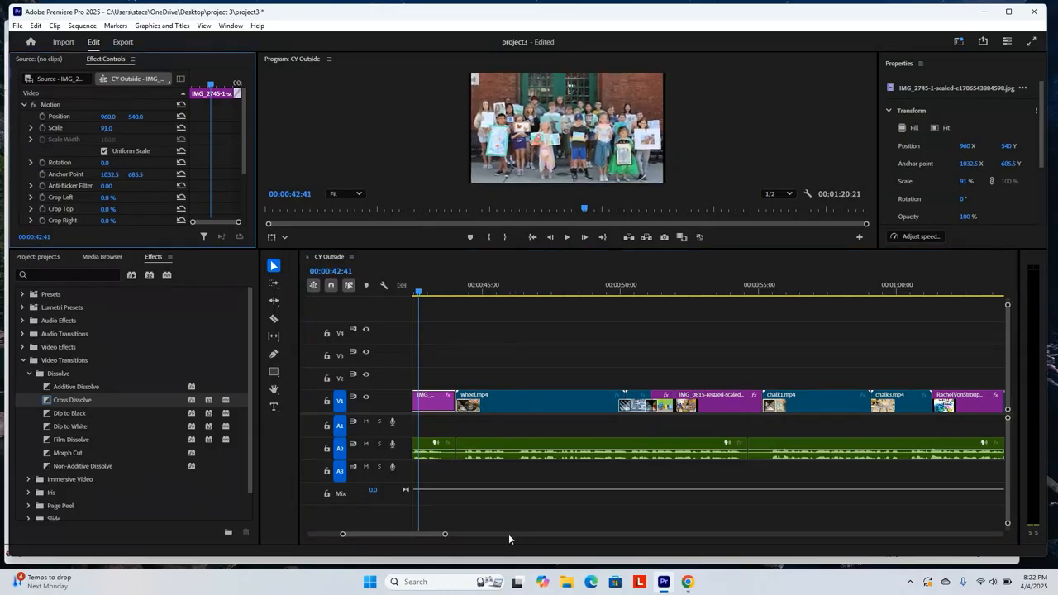
# Step: Add a rectangle graphic layer at 00:00:41:39 and shape it into a wide bar over the group photo's lower-left area
pyautogui.moveTo(444, 536); pyautogui.dragTo(441, 535)
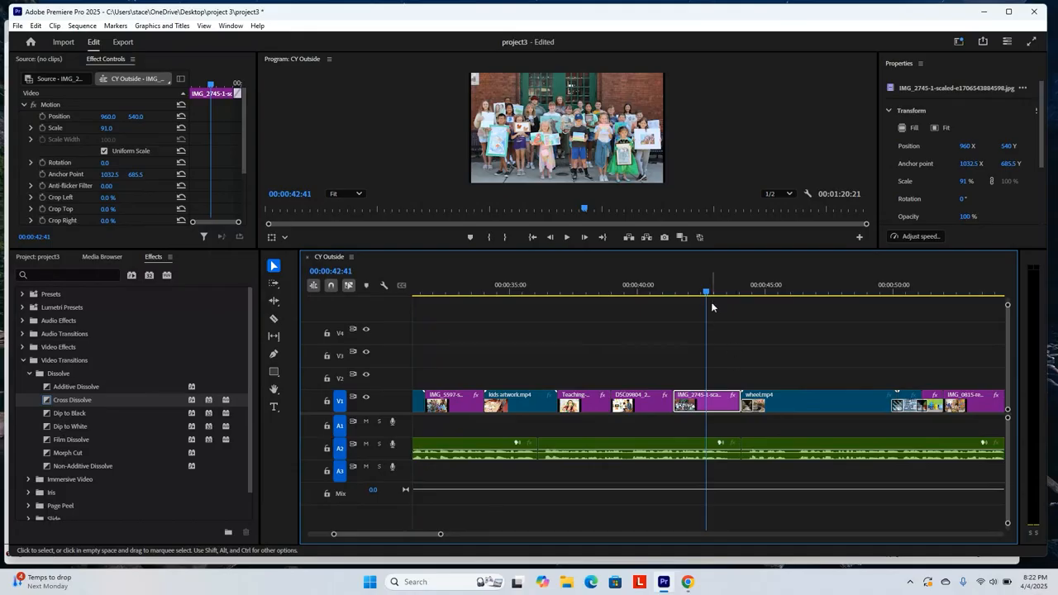
pyautogui.moveTo(707, 291); pyautogui.dragTo(680, 293)
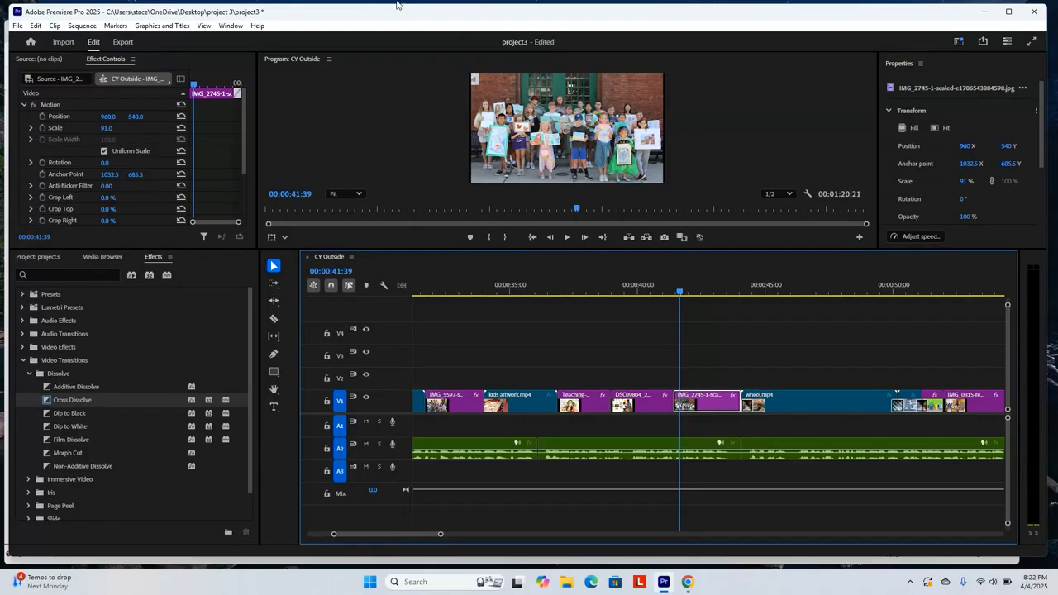
pyautogui.click(154, 26)
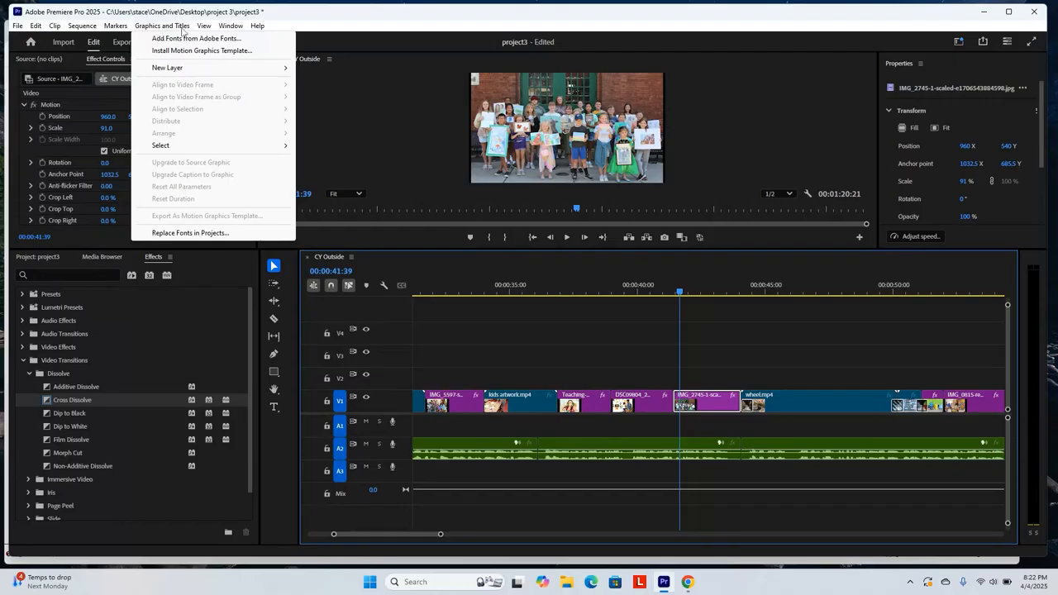
pyautogui.moveTo(255, 71)
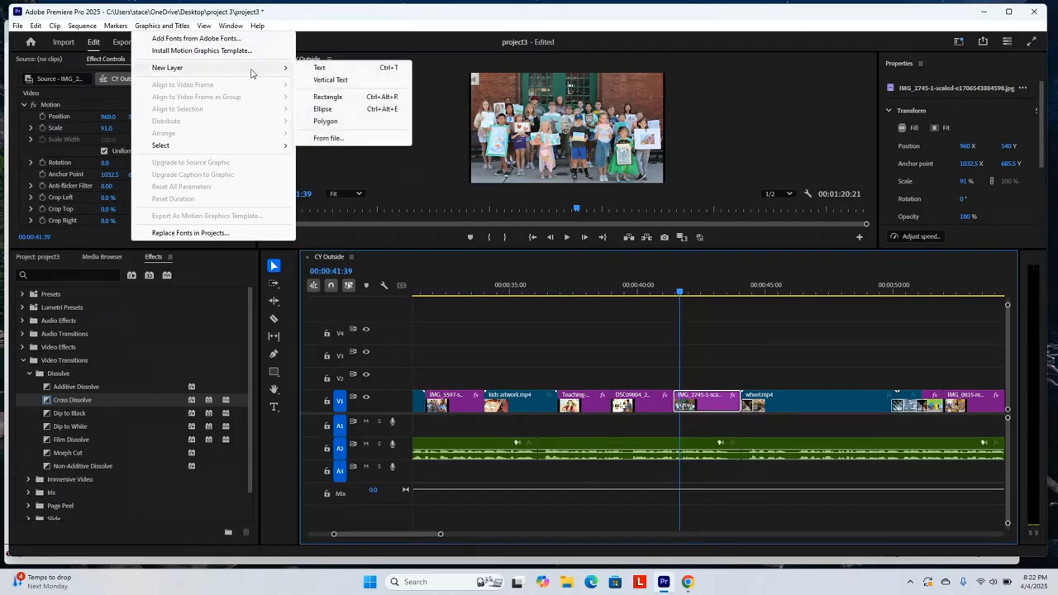
pyautogui.click(330, 97)
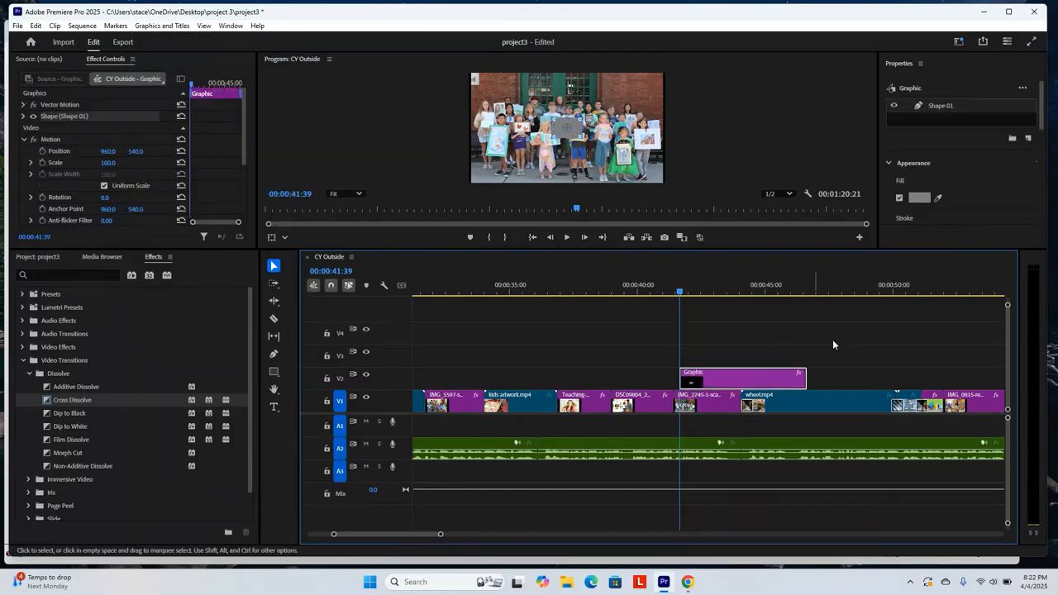
pyautogui.moveTo(560, 130); pyautogui.dragTo(568, 171)
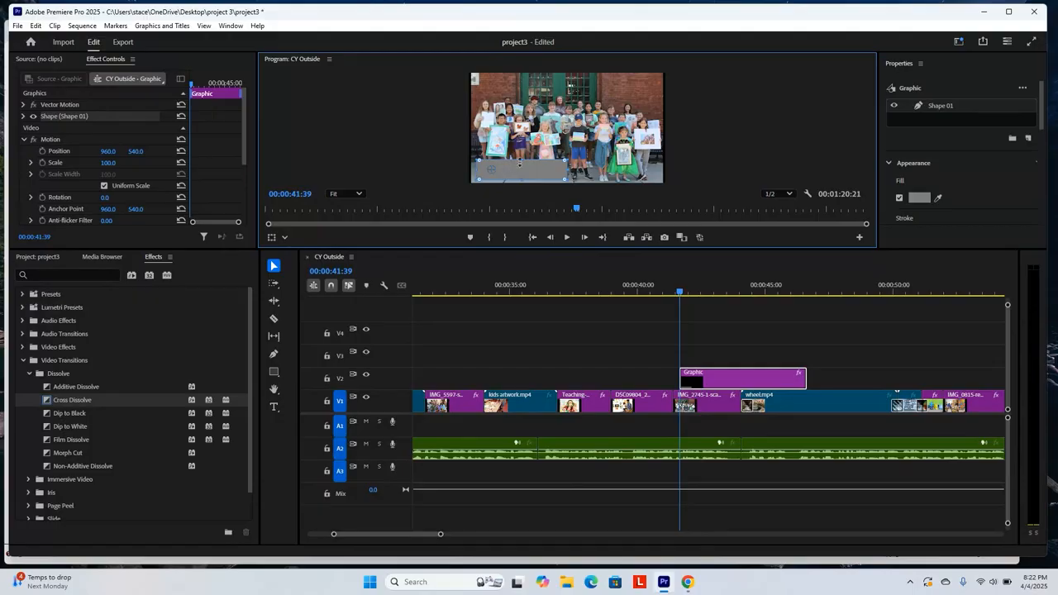
pyautogui.moveTo(508, 165); pyautogui.dragTo(507, 166)
# Step: Change the fill colour of the rectangle shape over the group photo to a solid dark grey
pyautogui.moveTo(945, 248); pyautogui.dragTo(945, 279)
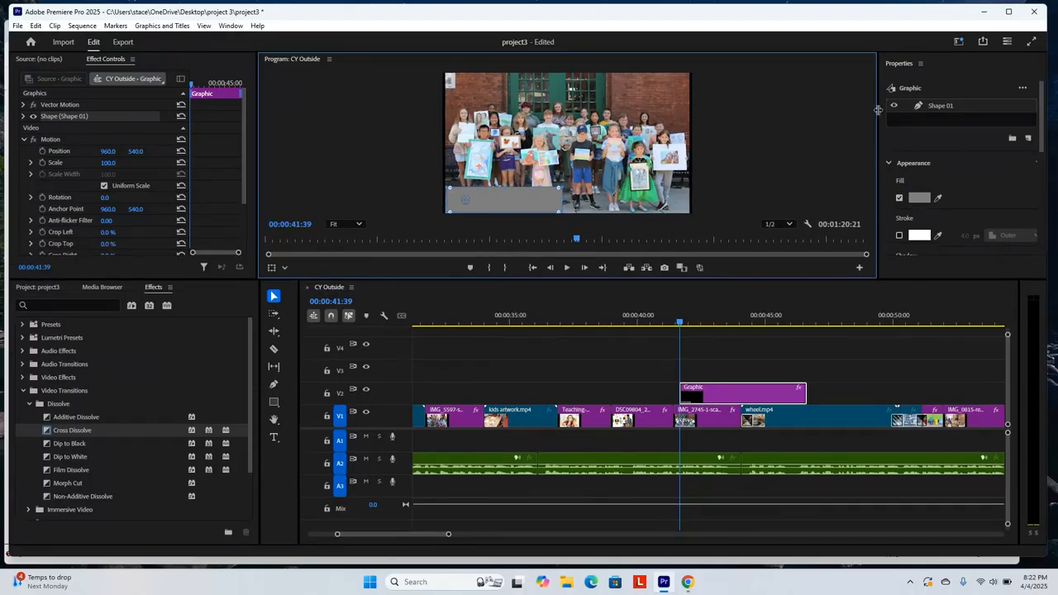
pyautogui.click(919, 198)
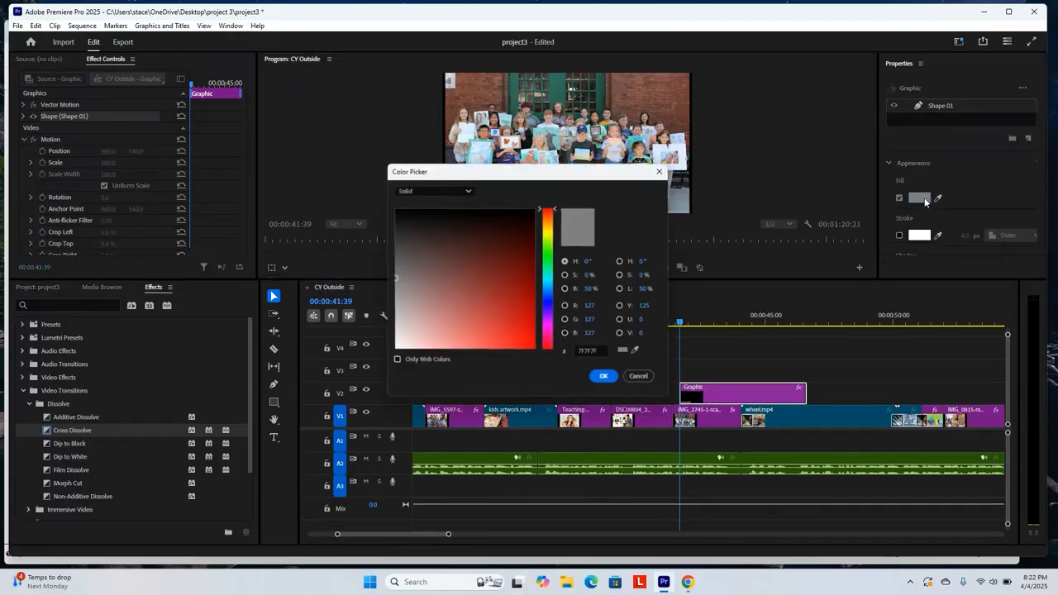
pyautogui.moveTo(505, 268)
pyautogui.mouseDown()
pyautogui.moveTo(496, 267)
pyautogui.moveTo(516, 253)
pyautogui.moveTo(529, 281)
pyautogui.moveTo(483, 265)
pyautogui.mouseUp()
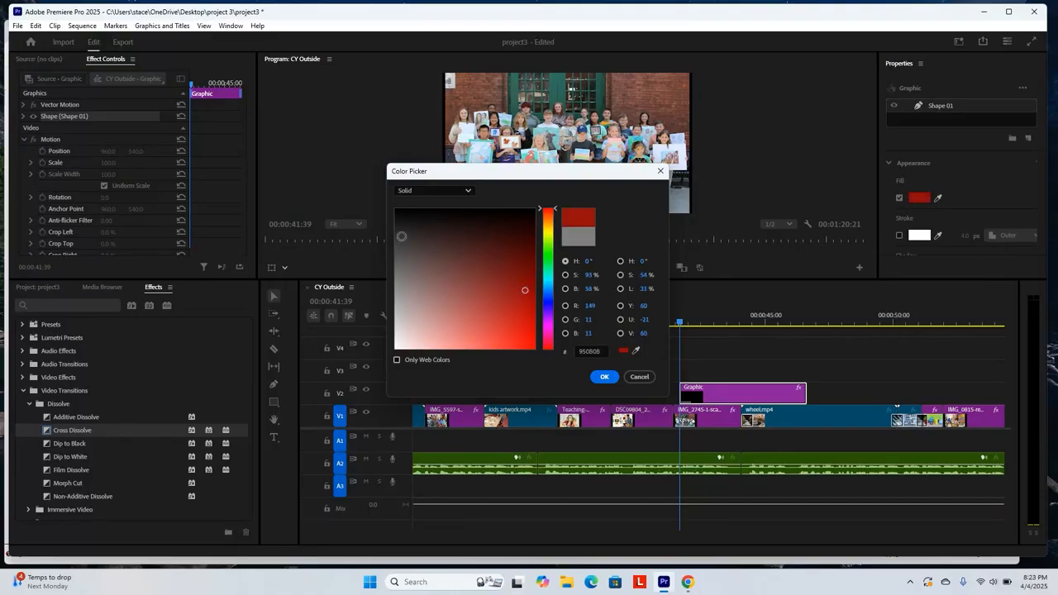
pyautogui.click(402, 240)
pyautogui.click(604, 377)
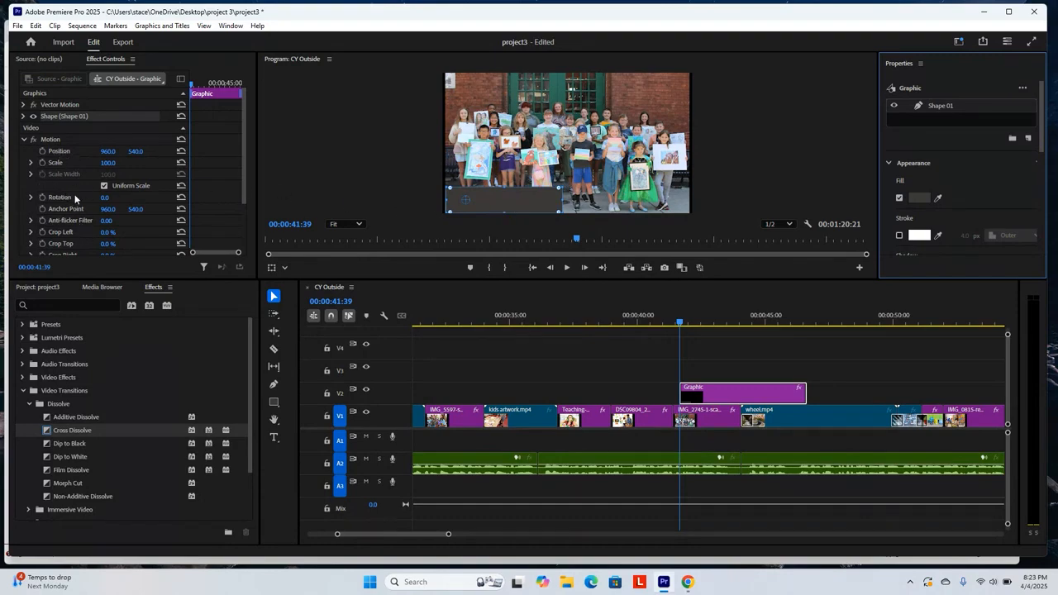
# Step: Set the opacity of the bar graphic clip to 88%
pyautogui.click(249, 181)
pyautogui.moveTo(243, 184); pyautogui.dragTo(251, 230)
pyautogui.click(22, 215)
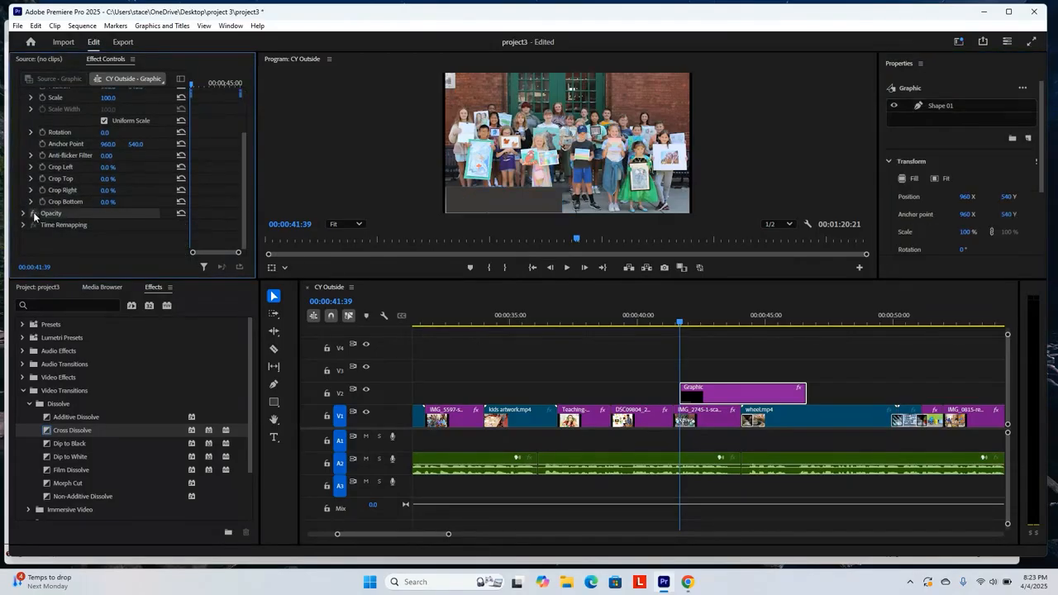
pyautogui.click(24, 214)
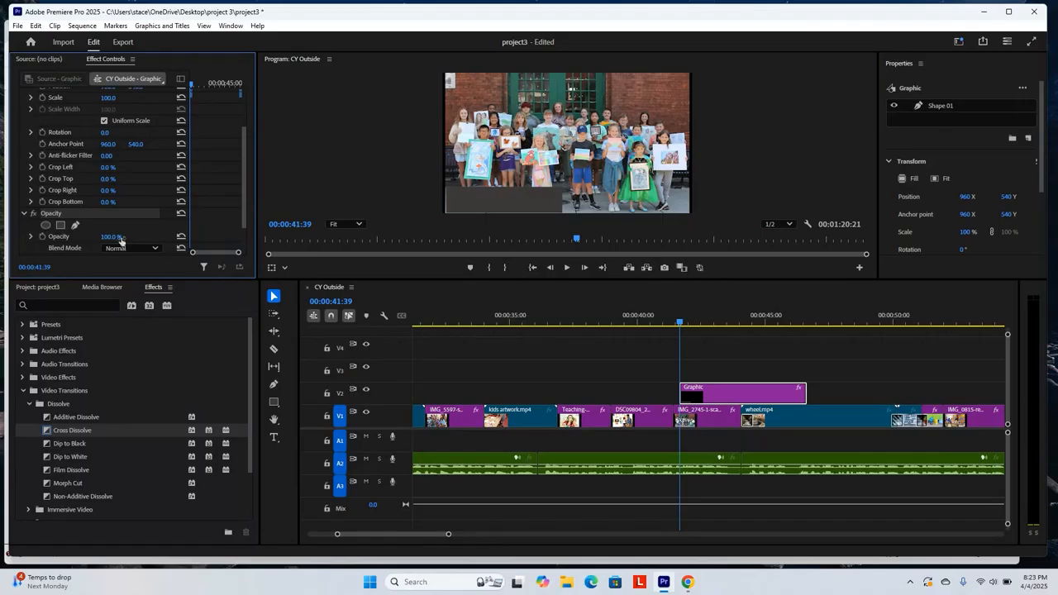
pyautogui.moveTo(121, 241); pyautogui.dragTo(105, 241)
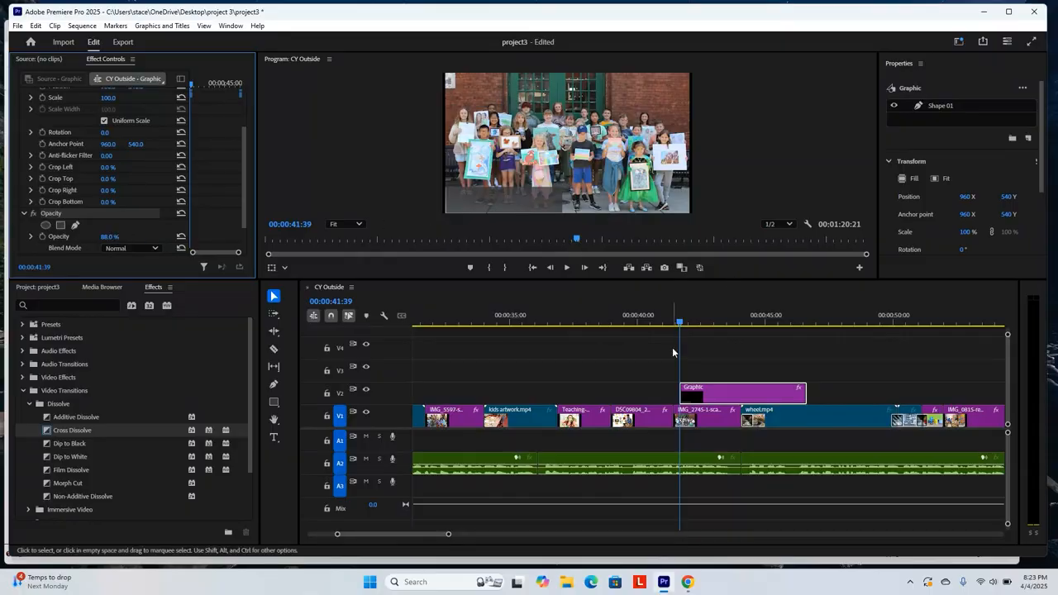
# Step: Align the graphic clip on V2 with the start of the IMG_2745-1 photo clip and trim its end to match
pyautogui.moveTo(689, 326); pyautogui.dragTo(671, 326)
pyautogui.moveTo(719, 386); pyautogui.dragTo(713, 387)
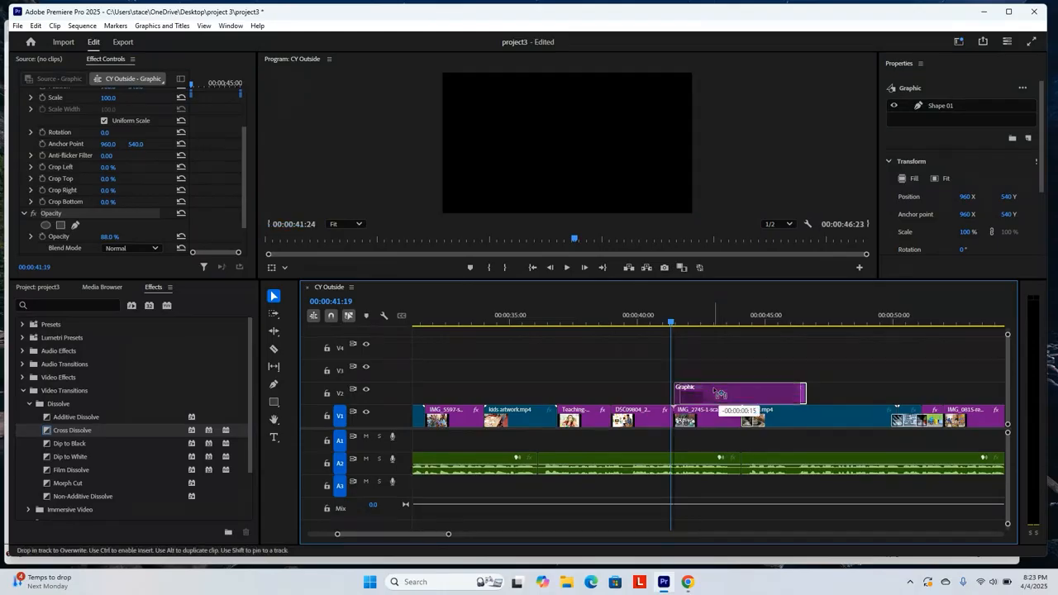
pyautogui.moveTo(800, 394); pyautogui.dragTo(740, 394)
pyautogui.moveTo(672, 323); pyautogui.dragTo(689, 324)
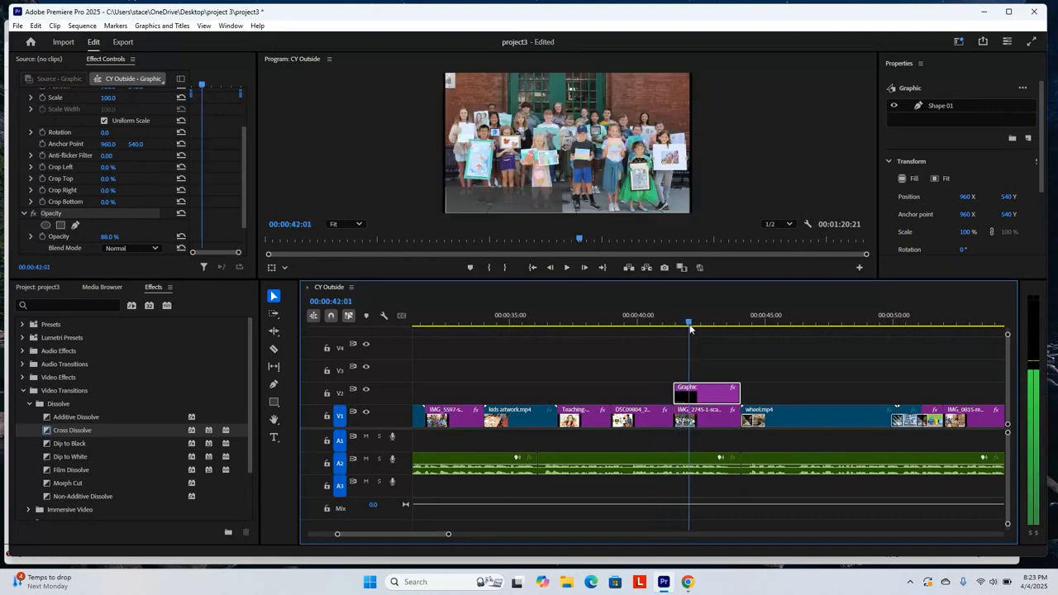
# Step: Stretch the dark bar across the full width of the frame and adjust its top edge over the group photo
pyautogui.click(496, 198)
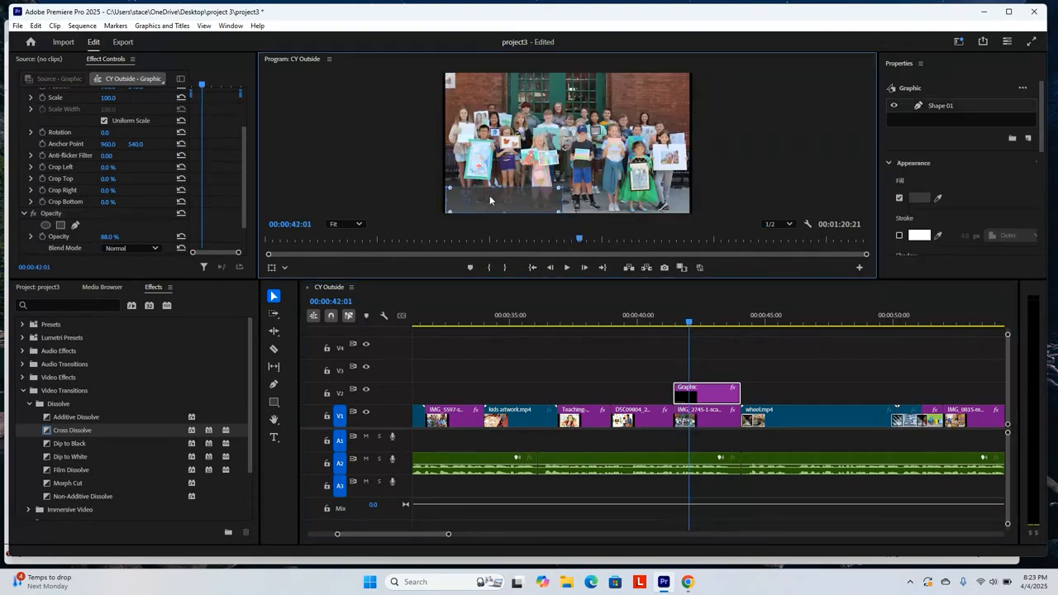
pyautogui.moveTo(449, 199); pyautogui.dragTo(451, 198)
pyautogui.moveTo(561, 201); pyautogui.dragTo(694, 204)
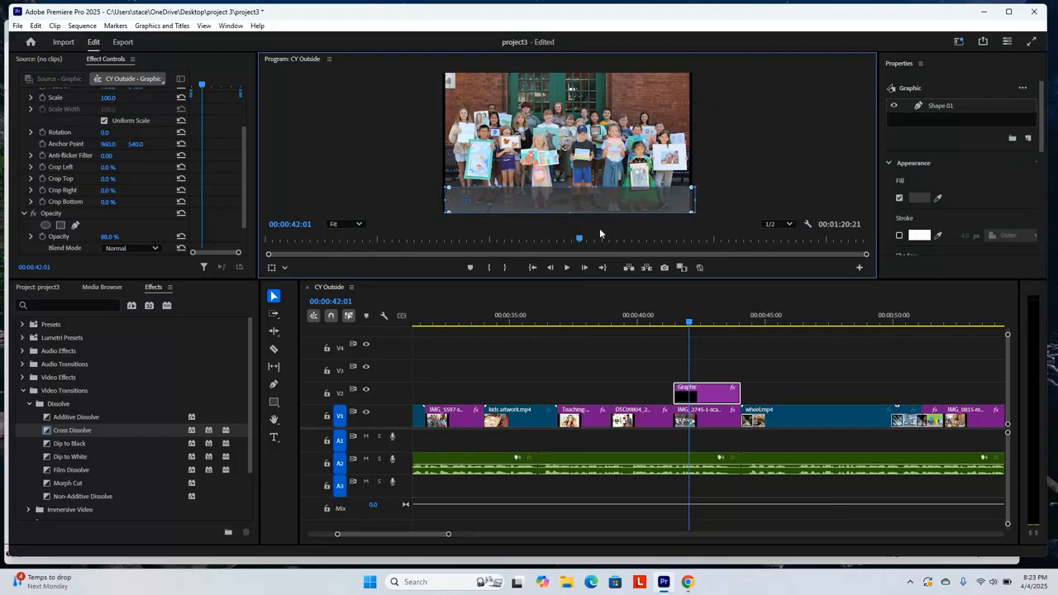
pyautogui.click(758, 191)
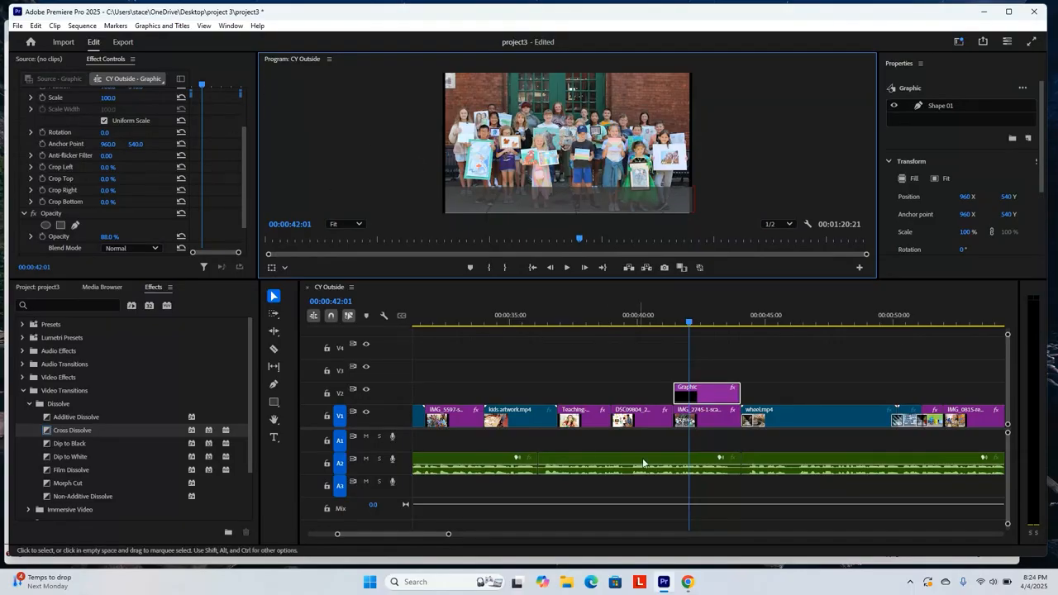
pyautogui.click(698, 302)
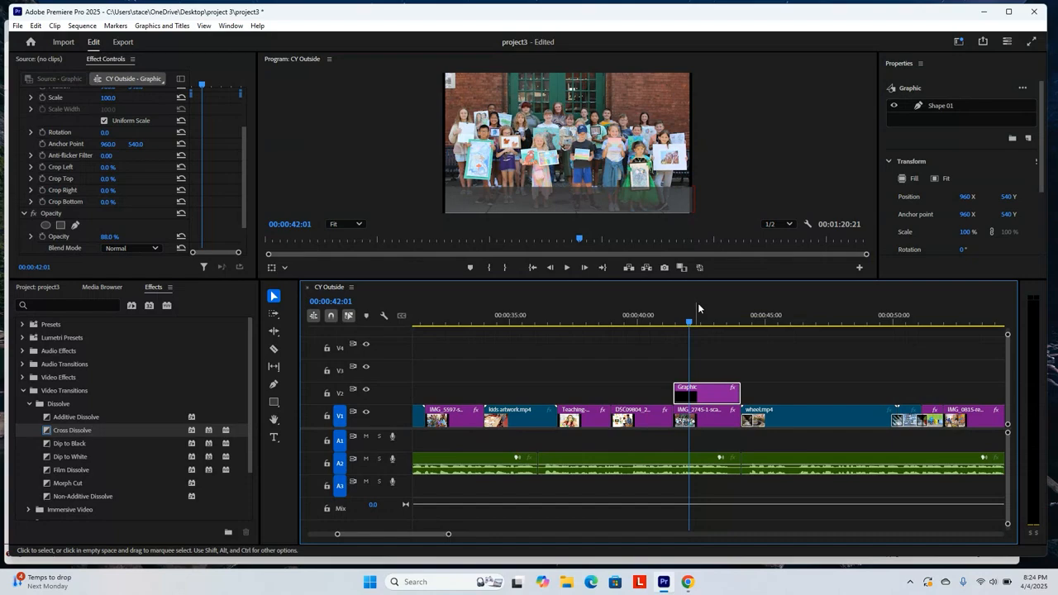
pyautogui.click(602, 197)
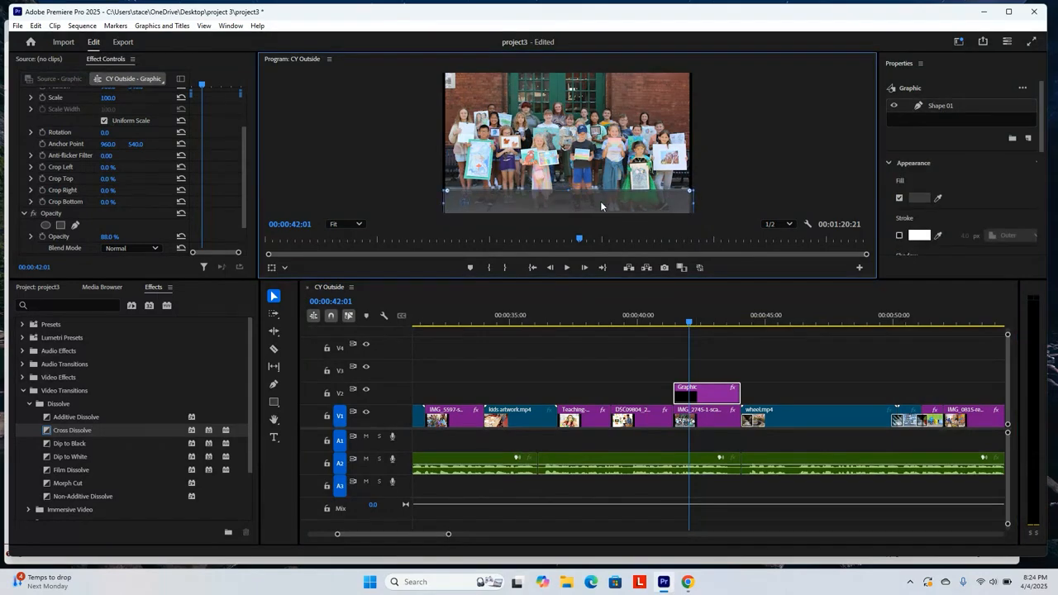
pyautogui.moveTo(569, 190); pyautogui.dragTo(564, 180)
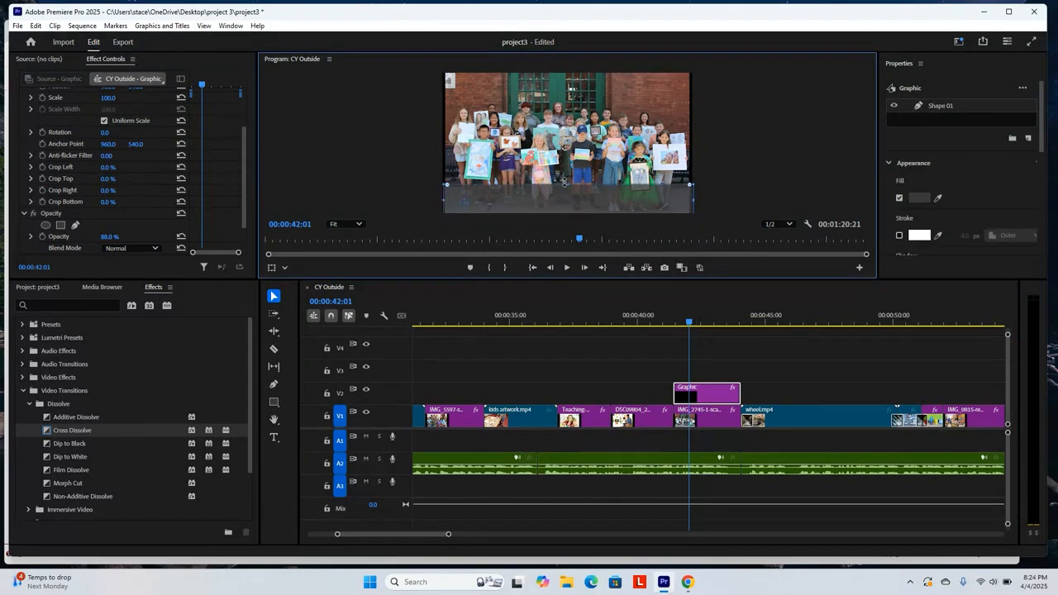
pyautogui.click(706, 198)
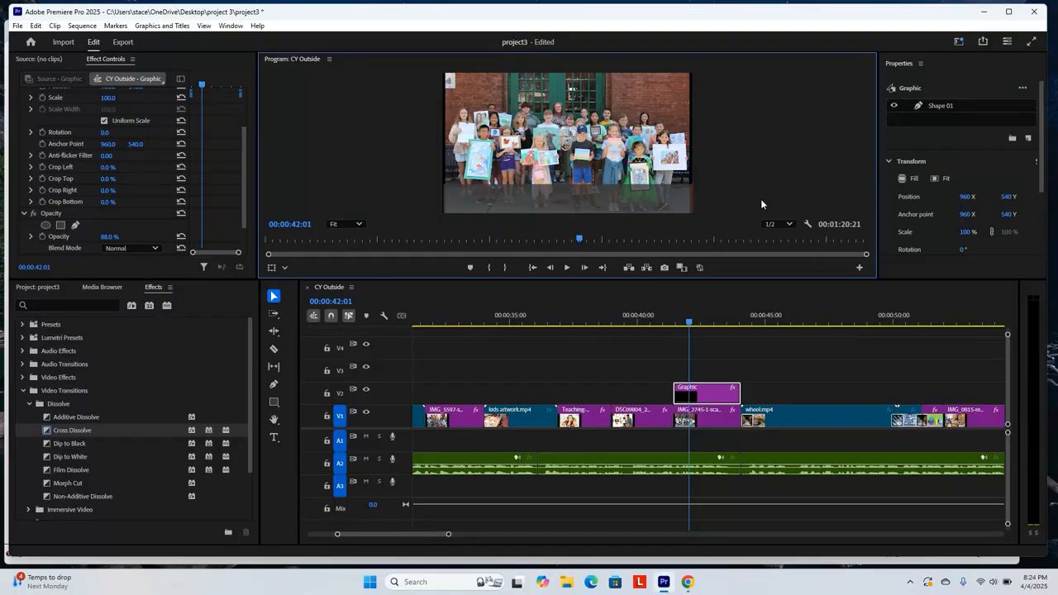
# Step: Add a text layer to the graphic, place it on the dark bar, and enter "Juried Exhibbit"
pyautogui.click(146, 25)
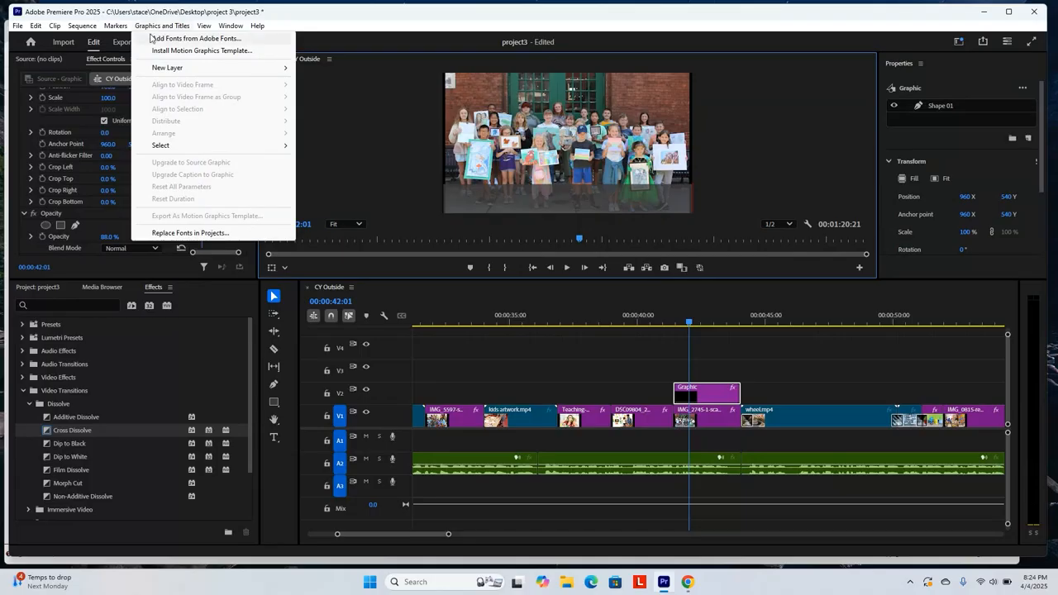
pyautogui.moveTo(162, 68)
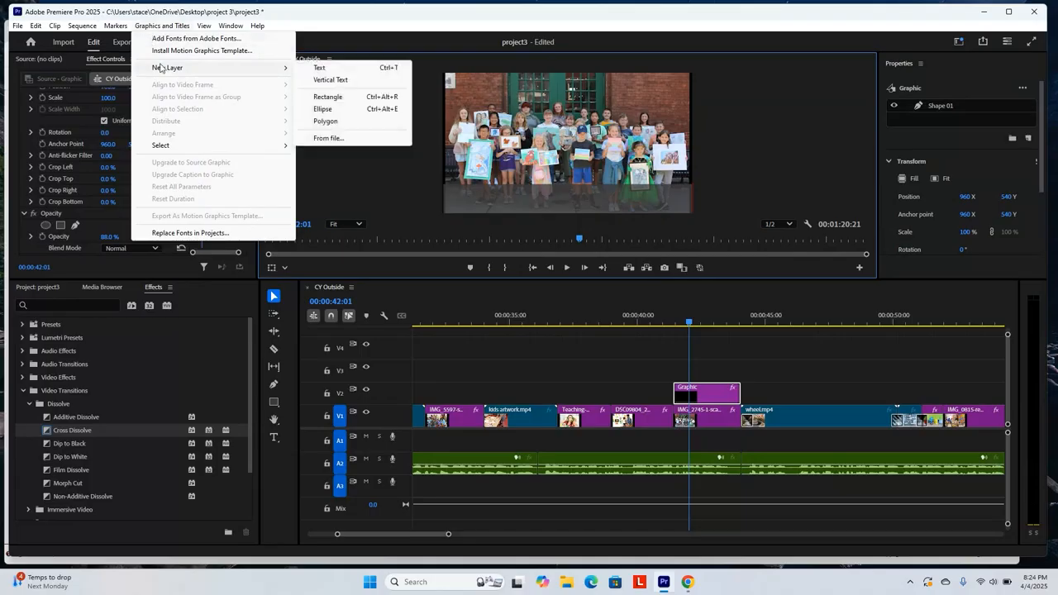
pyautogui.click(328, 69)
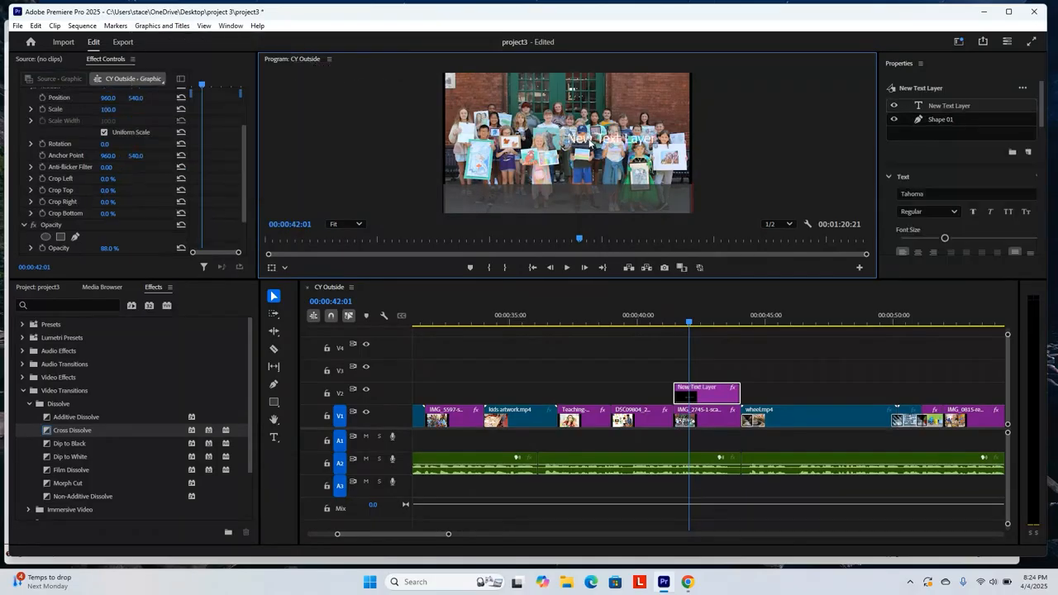
pyautogui.moveTo(587, 140); pyautogui.dragTo(486, 201)
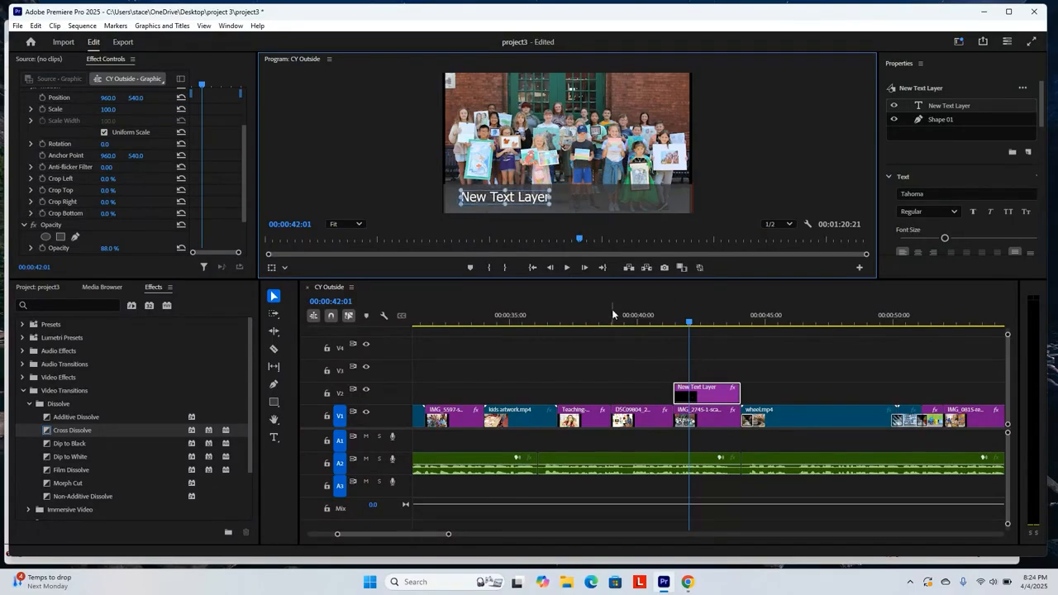
pyautogui.doubleClick(488, 200)
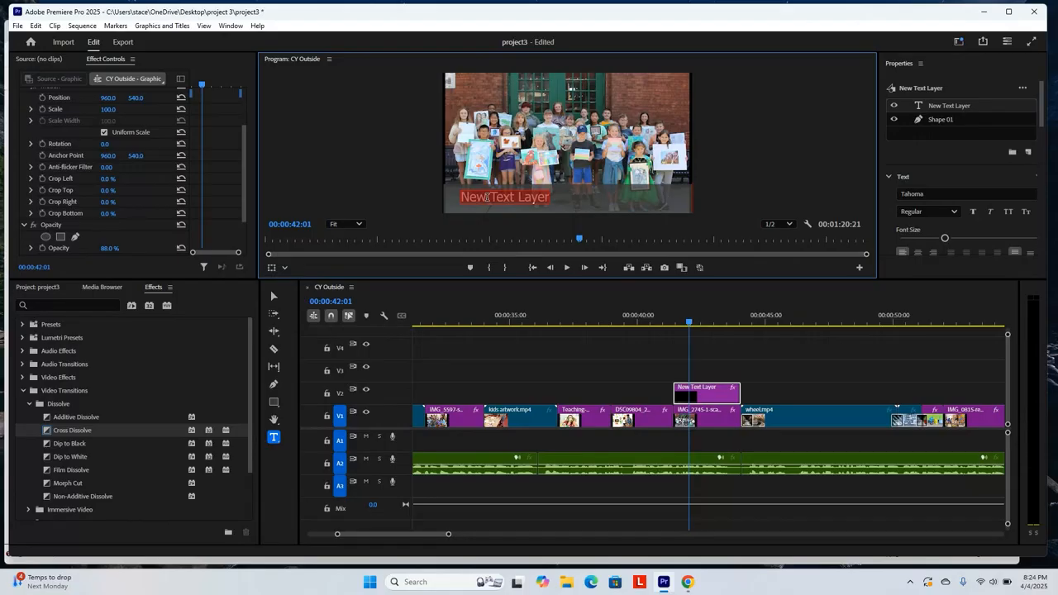
pyautogui.write('Jurie')
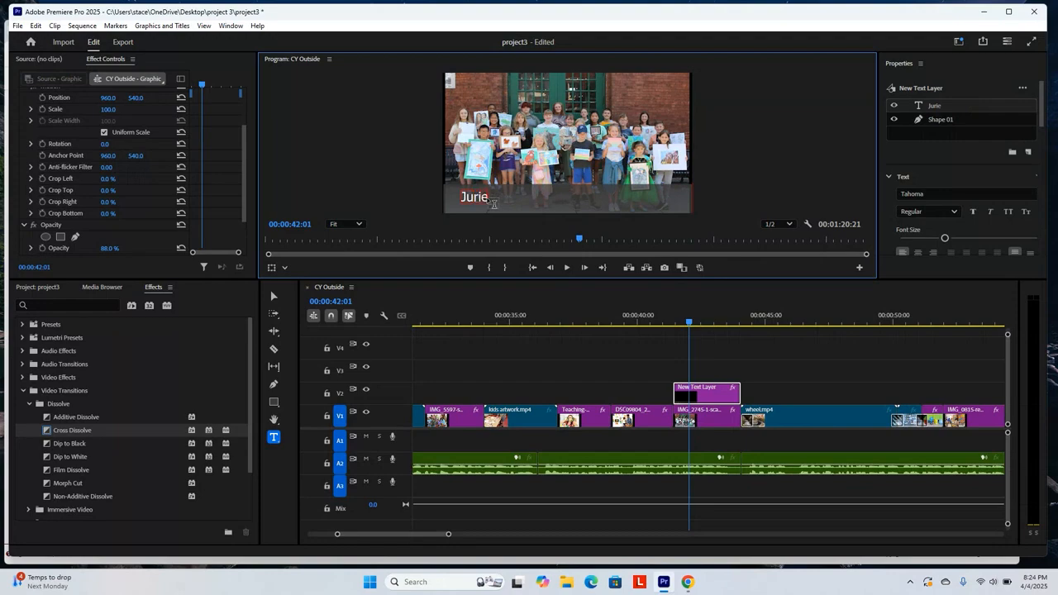
pyautogui.write('d Exhibbit')
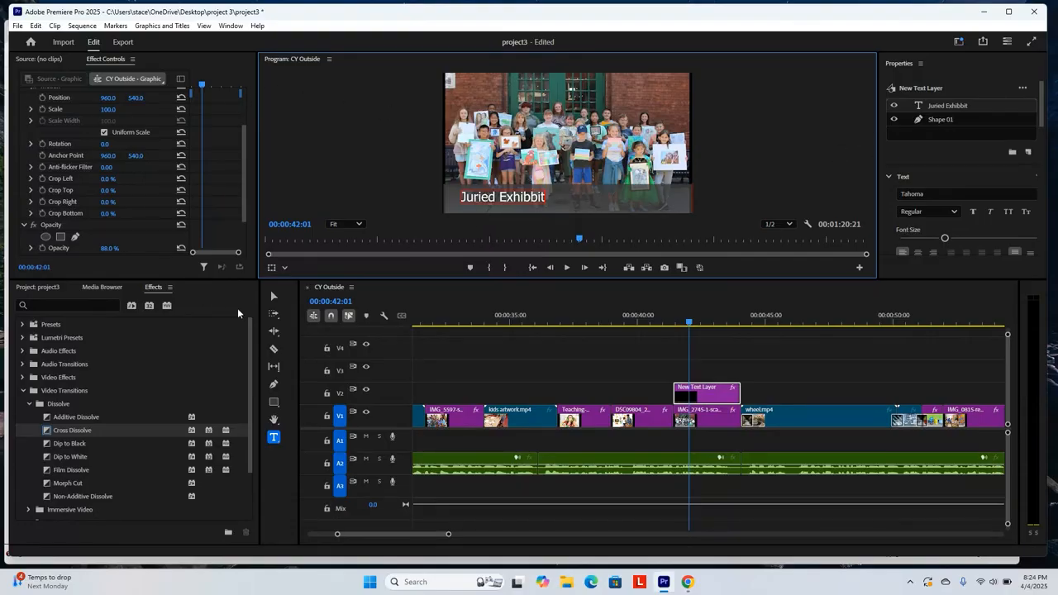
# Step: Lower the title slightly on the bar and edit its text to read "Creative York Juried Exhibit"
pyautogui.click(275, 296)
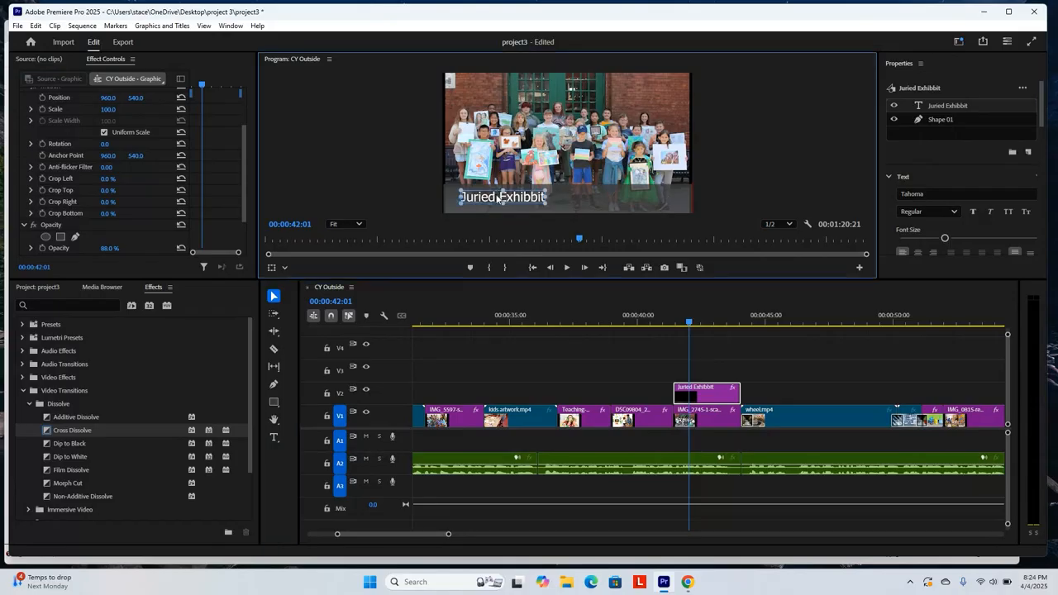
pyautogui.moveTo(498, 198); pyautogui.dragTo(498, 201)
pyautogui.doubleClick(463, 199)
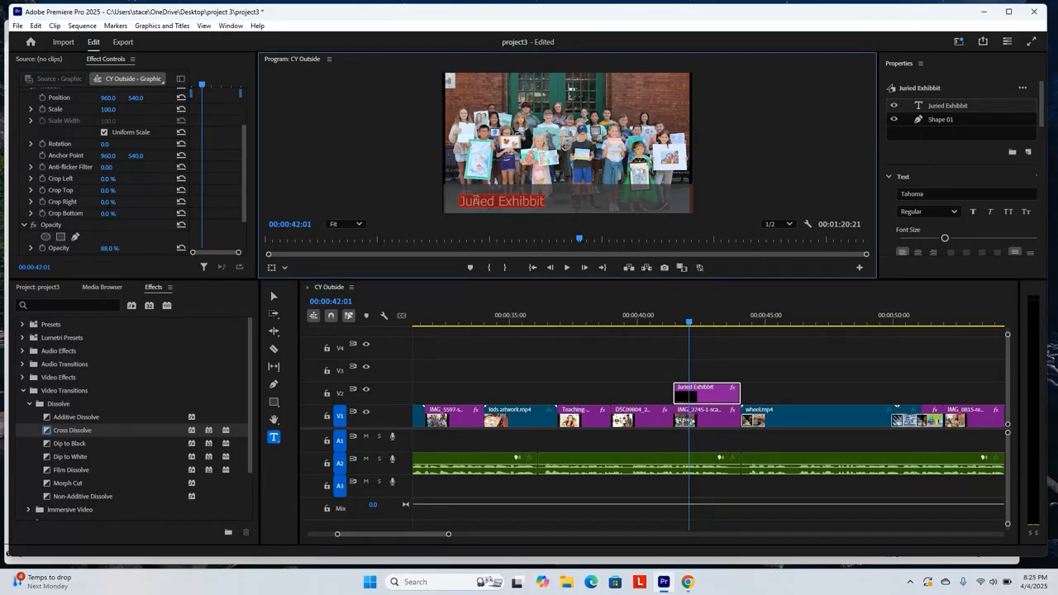
pyautogui.click(461, 200)
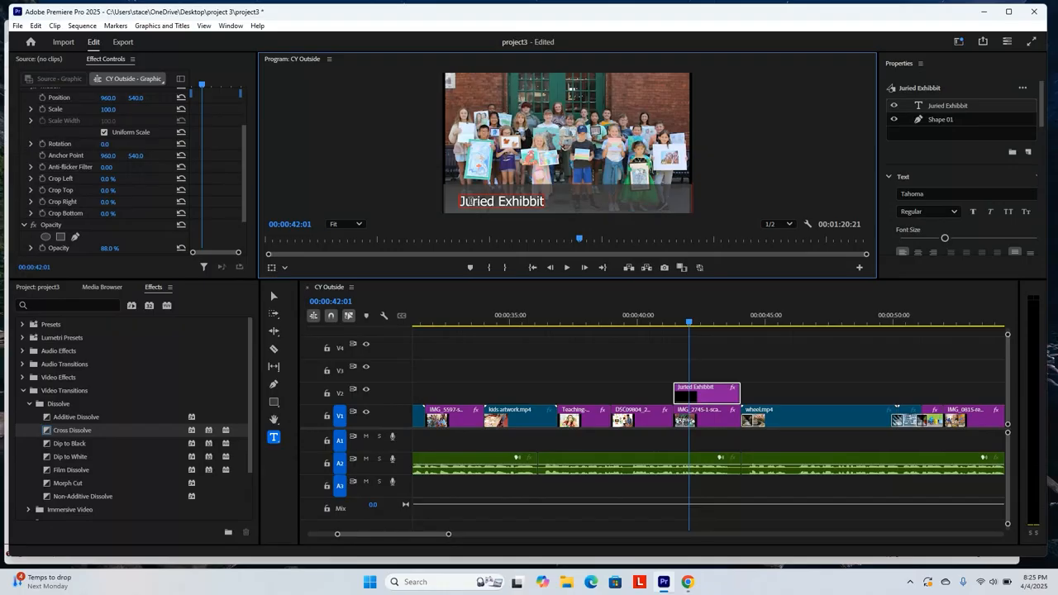
pyautogui.write('Creati')
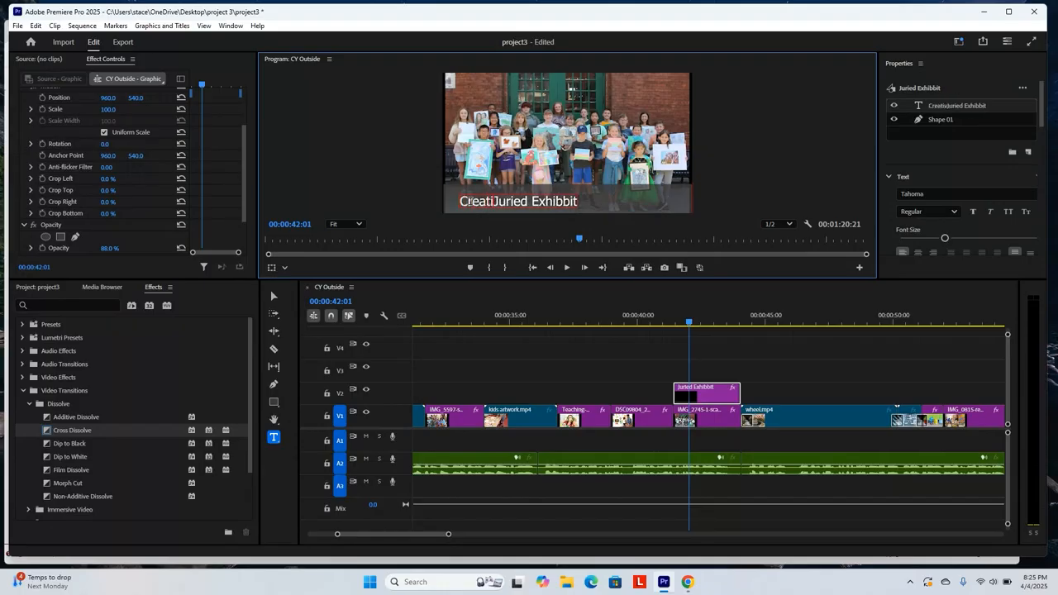
pyautogui.write('ve York')
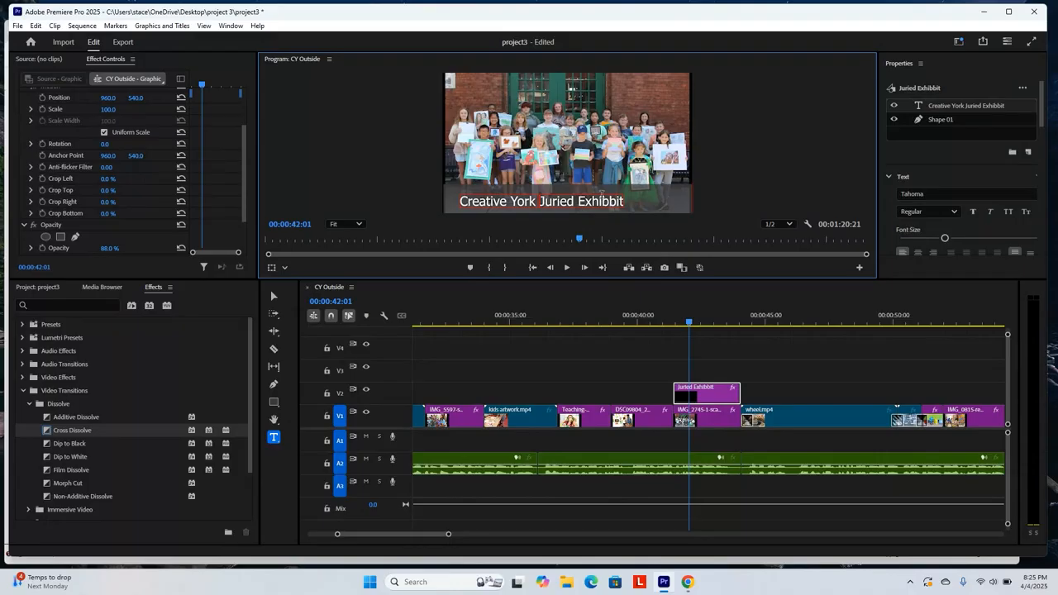
pyautogui.press('BackSpace')
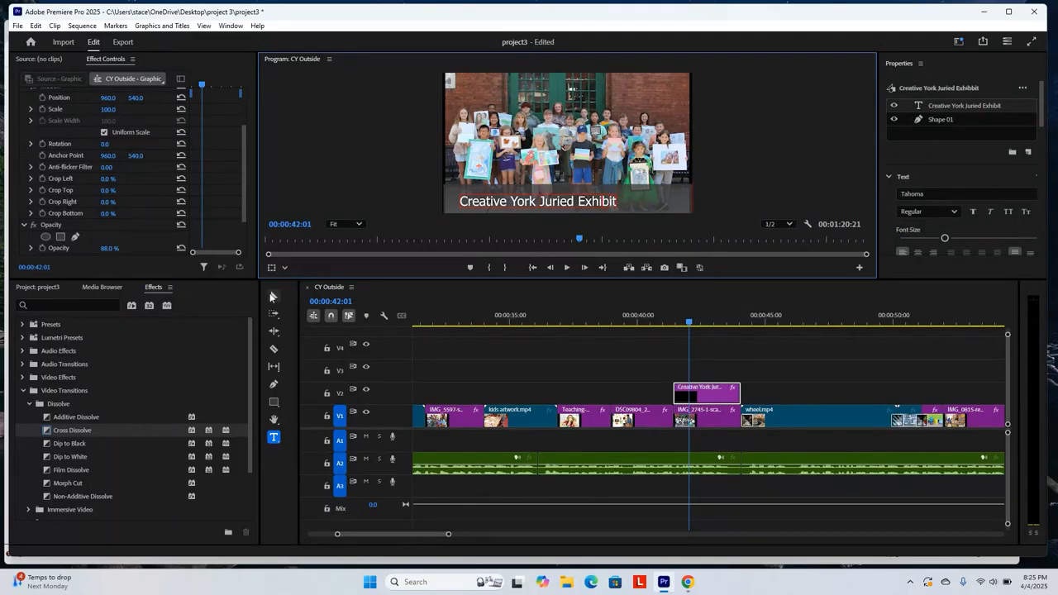
# Step: Nudge the title towards the left end of the bar and turn on its text shadow
pyautogui.click(273, 296)
pyautogui.moveTo(522, 200); pyautogui.dragTo(513, 202)
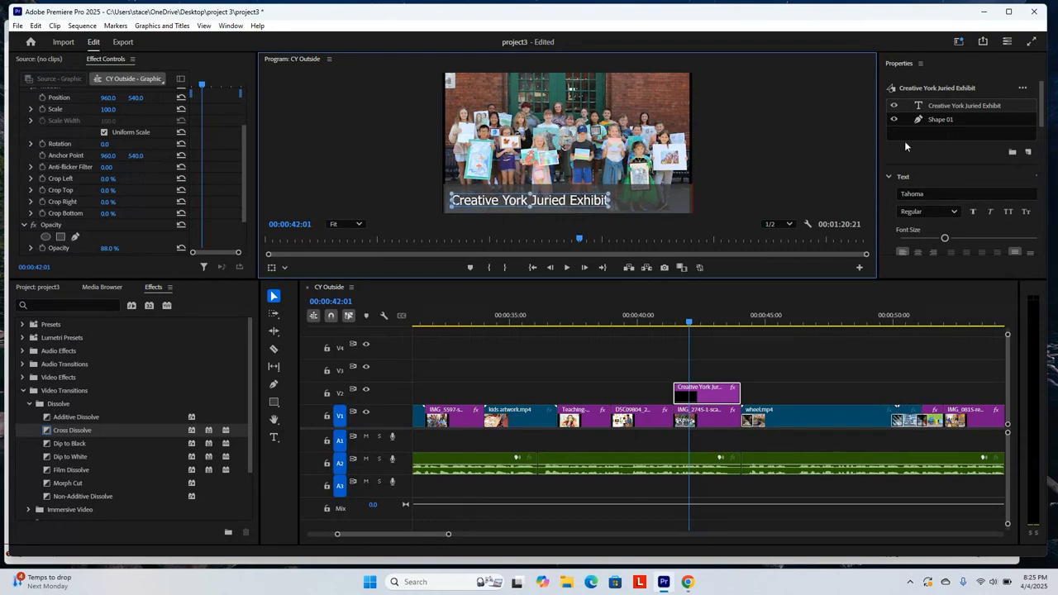
pyautogui.click(937, 163)
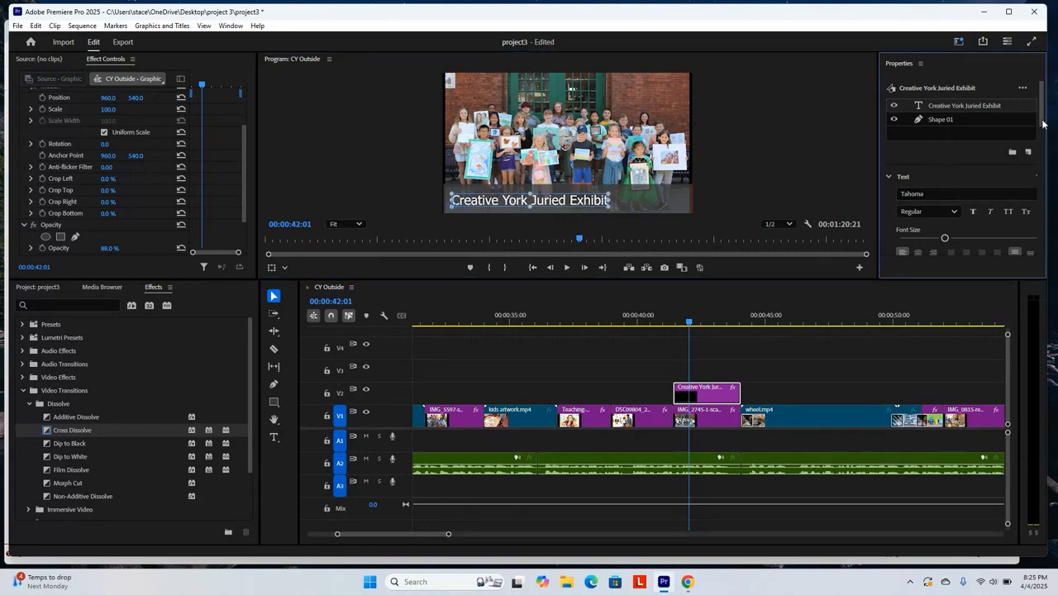
pyautogui.moveTo(1041, 118); pyautogui.dragTo(1049, 198)
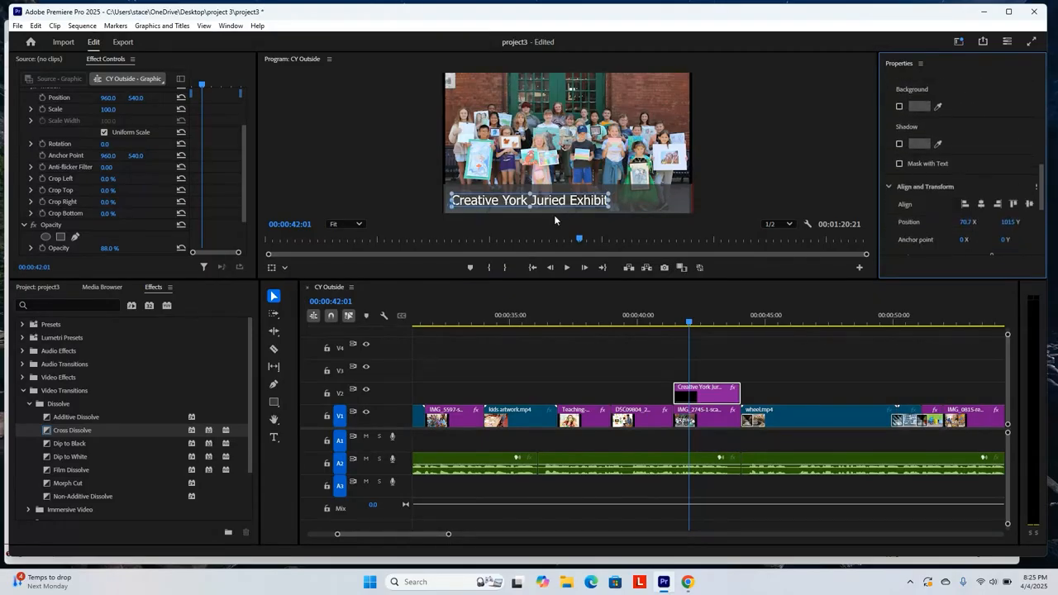
pyautogui.click(900, 144)
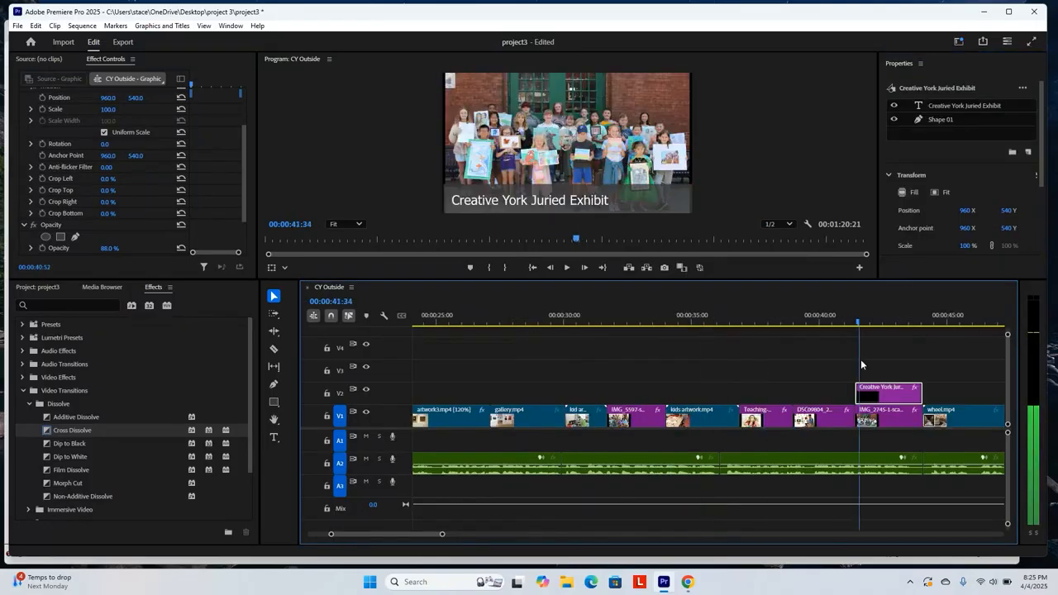
# Step: Preview the title over the group photo up to 00:00:42:05 and deselect the graphic clip
pyautogui.press('space')
pyautogui.moveTo(847, 369); pyautogui.dragTo(922, 402)
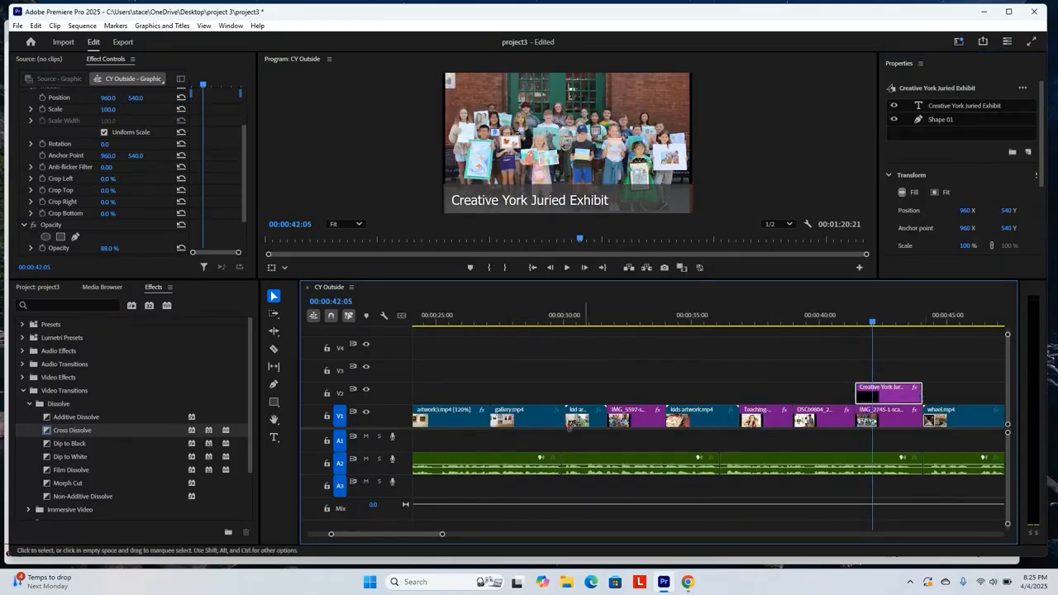
pyautogui.click(548, 388)
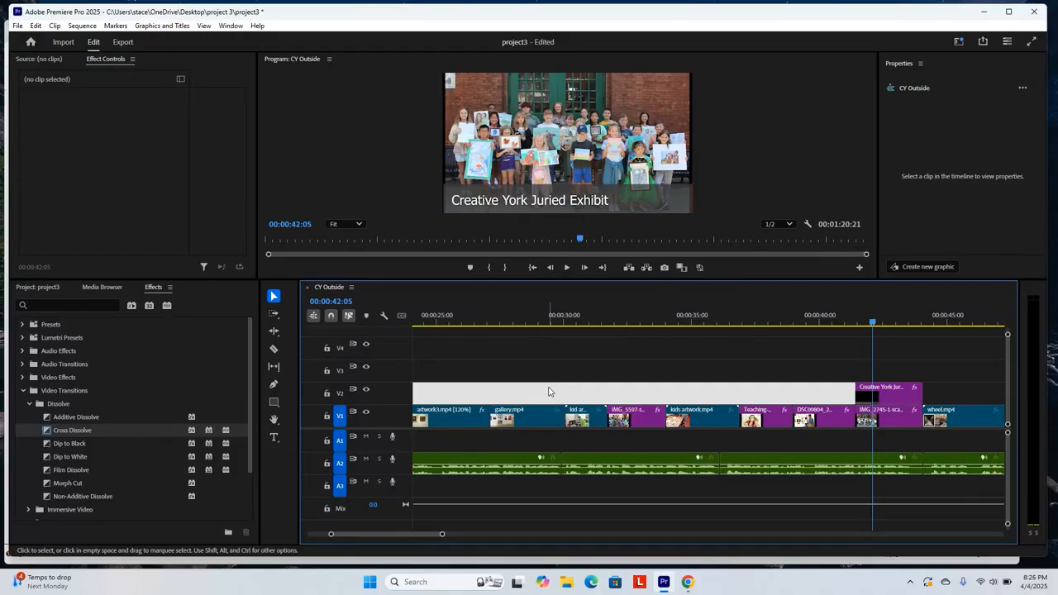
# Step: Paste a copy of the title graphic, move it aside to V3, and extend the original on V2 to the end of the group photo
pyautogui.hotkey('ctrl', 'v')
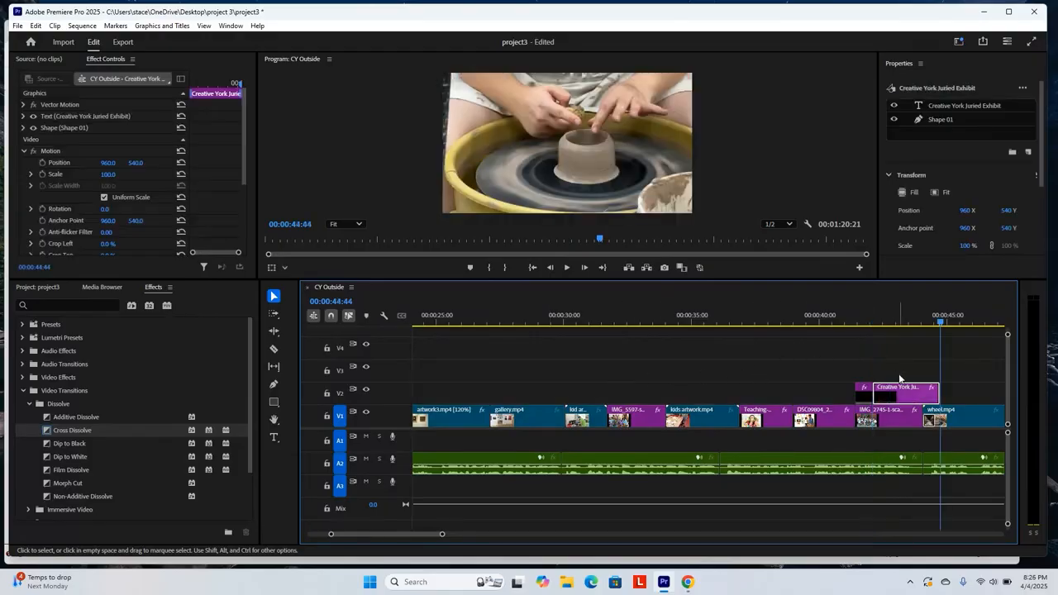
pyautogui.moveTo(898, 390); pyautogui.dragTo(751, 369)
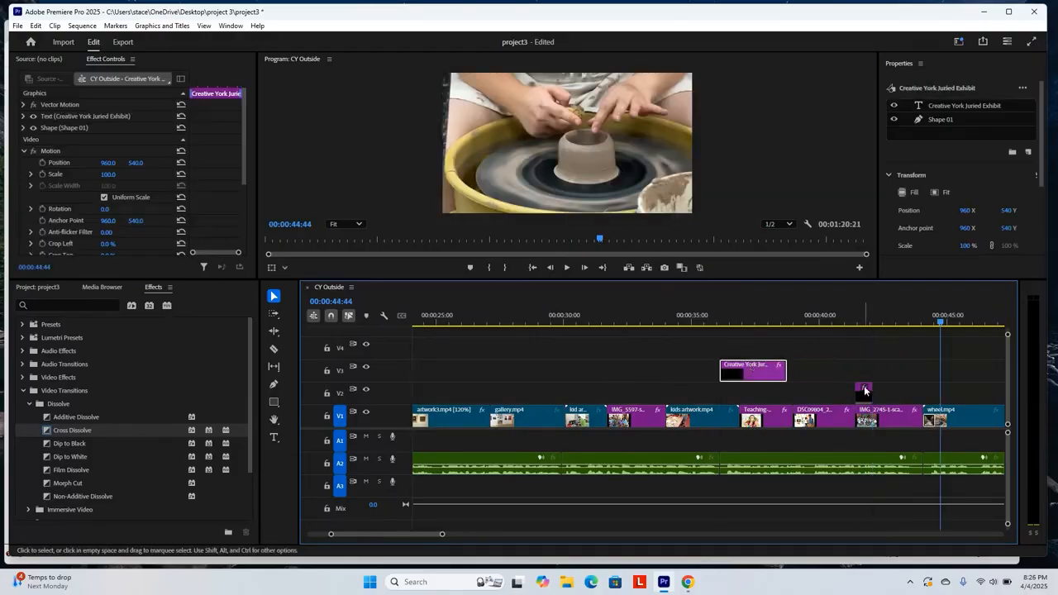
pyautogui.moveTo(934, 322); pyautogui.dragTo(864, 338)
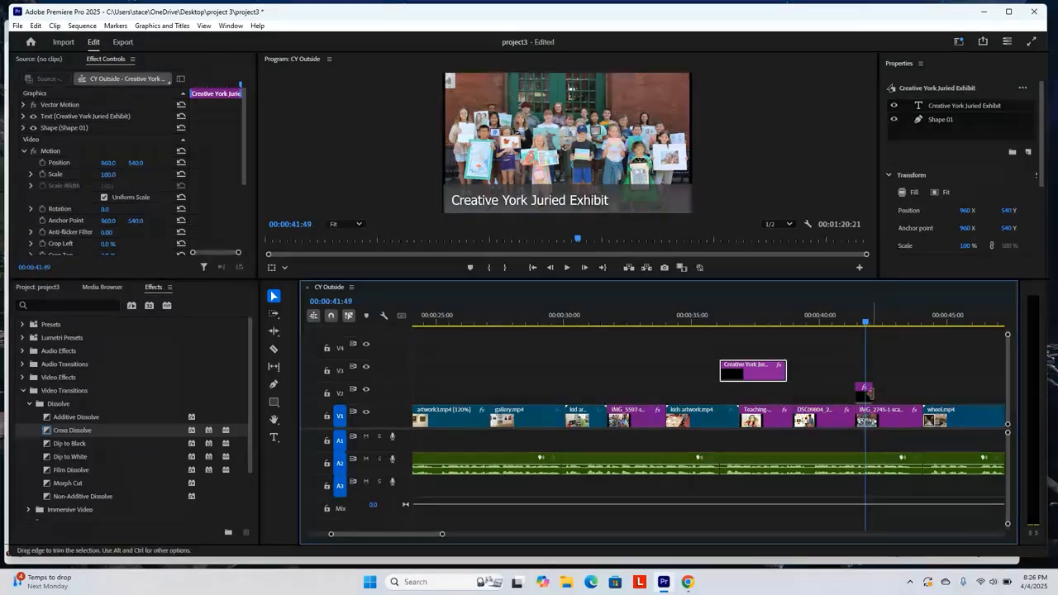
pyautogui.moveTo(868, 392); pyautogui.dragTo(922, 393)
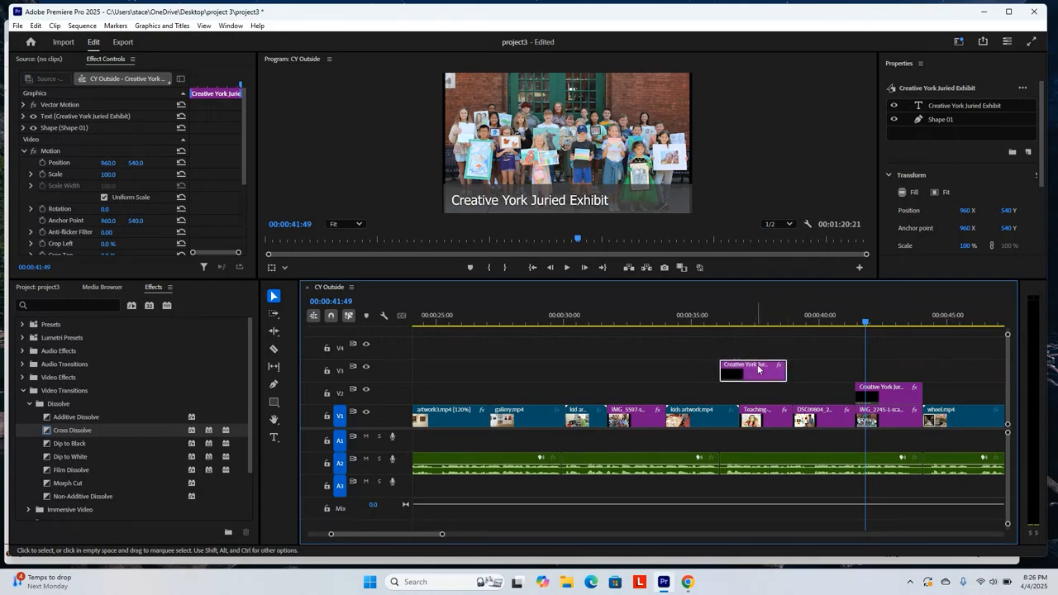
# Step: Place the copied title graphic on V2 directly above gallery.mp4 and select it with the playhead at 00:00:27:27
pyautogui.moveTo(759, 369); pyautogui.dragTo(533, 394)
pyautogui.moveTo(865, 324); pyautogui.dragTo(528, 330)
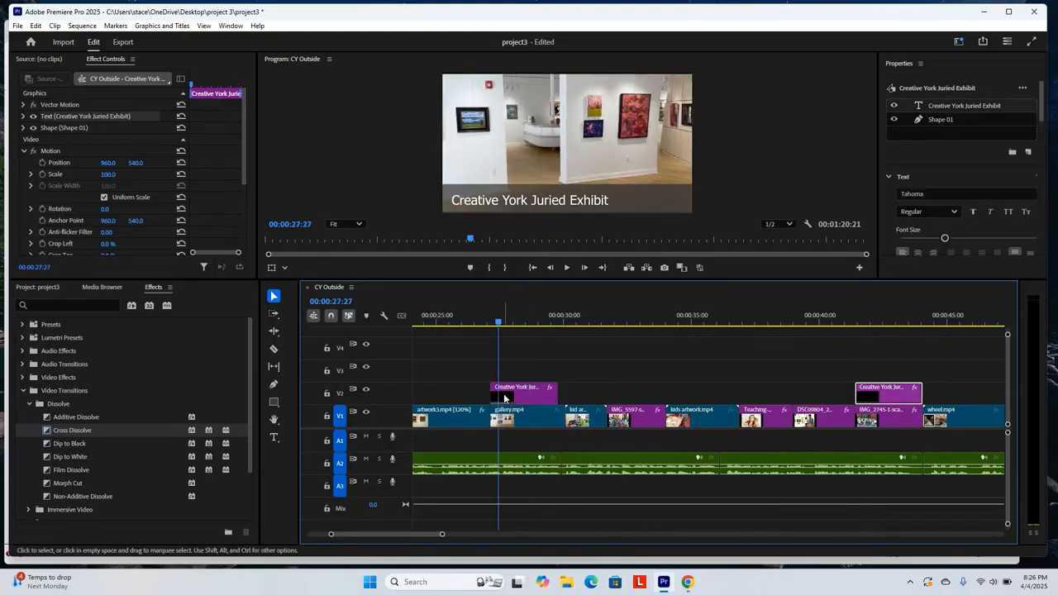
pyautogui.click(504, 397)
# Step: Replace "Juried Exhibit" in the gallery clip's title so it reads "Creative York Gallery"
pyautogui.click(557, 199)
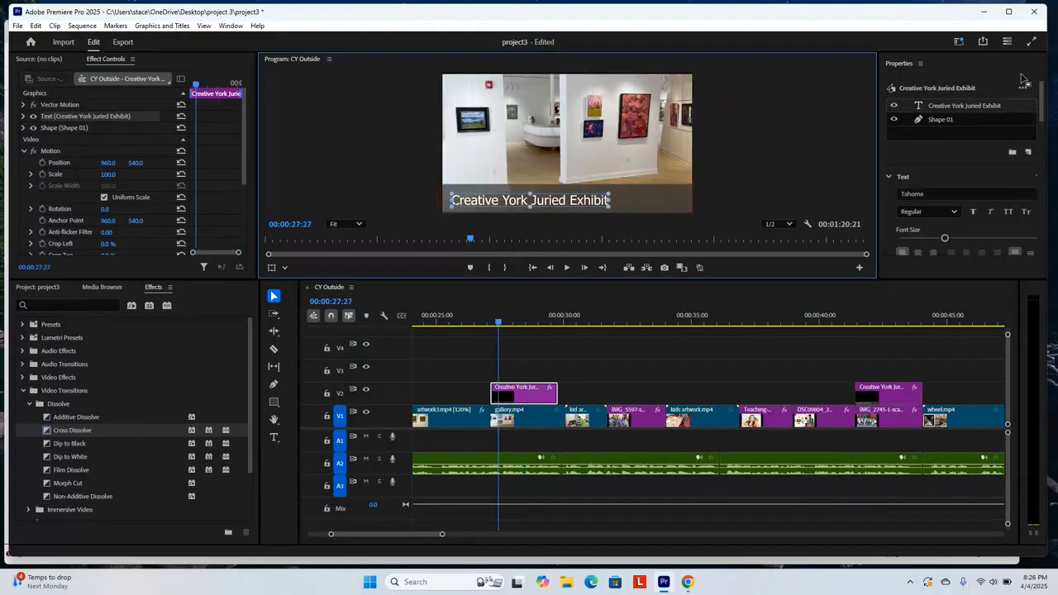
pyautogui.doubleClick(547, 200)
pyautogui.click(494, 200)
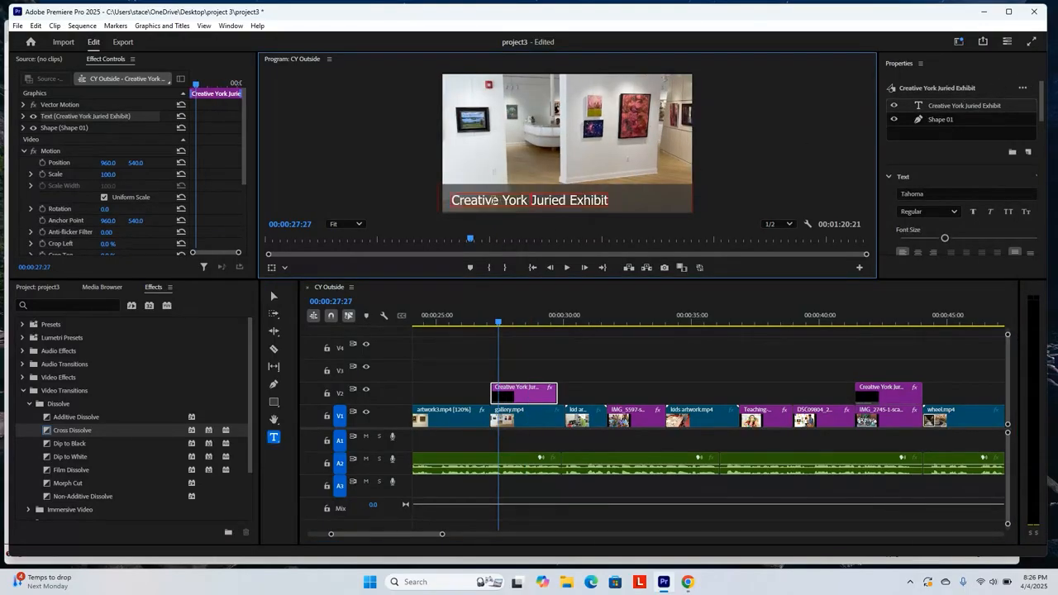
pyautogui.moveTo(531, 201); pyautogui.dragTo(621, 201)
pyautogui.write('Gallery')
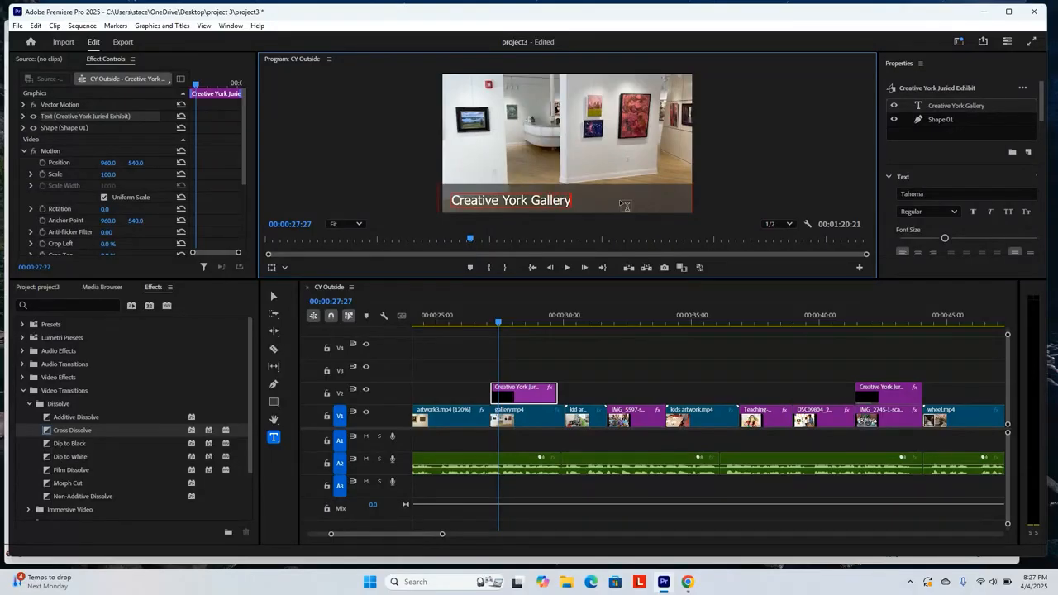
pyautogui.click(727, 189)
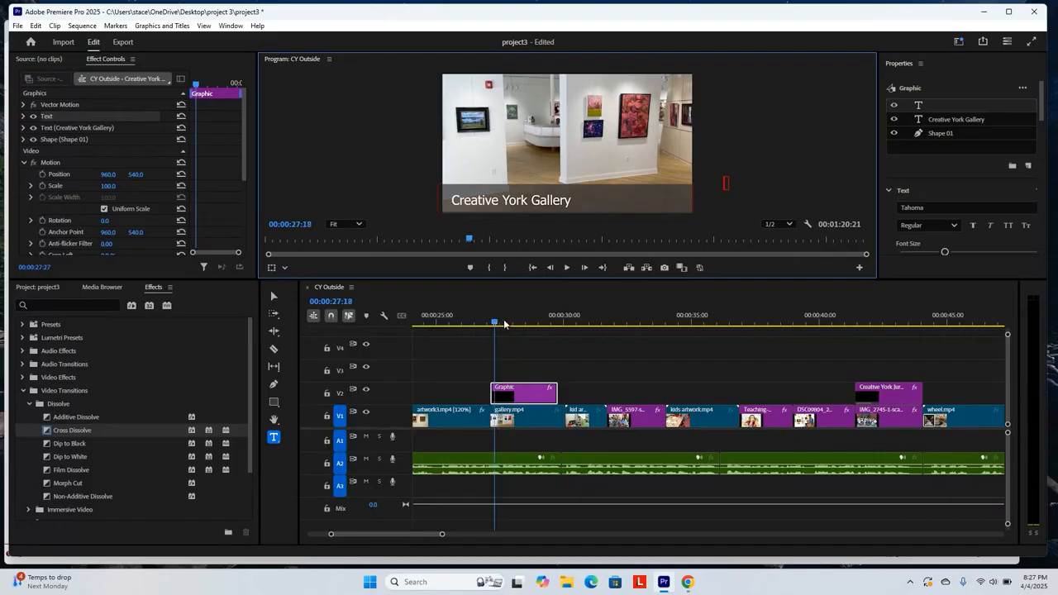
# Step: Copy the Juried Exhibit graphic to V2 at 00:00:55:12 and lengthen the copy to cover chalk1.mp4
pyautogui.moveTo(554, 317); pyautogui.dragTo(807, 324)
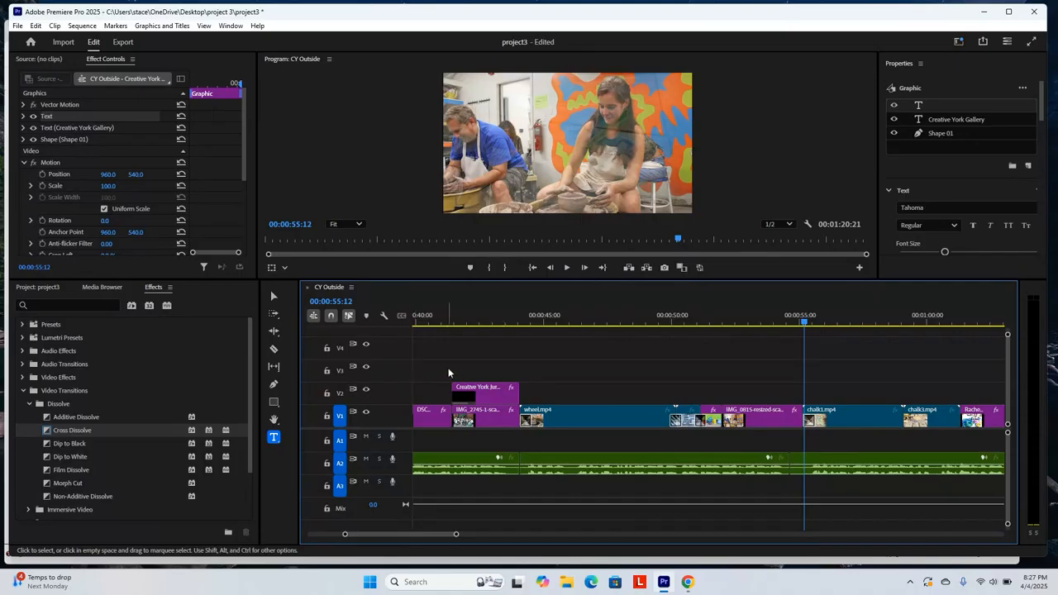
pyautogui.moveTo(453, 365); pyautogui.dragTo(497, 394)
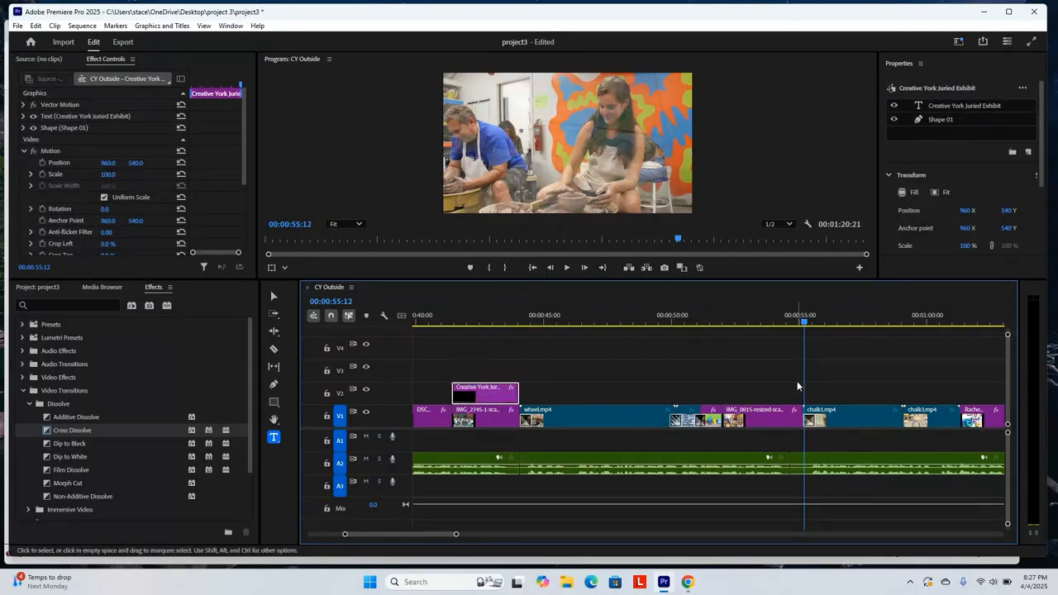
pyautogui.hotkey('ctrl', 'v')
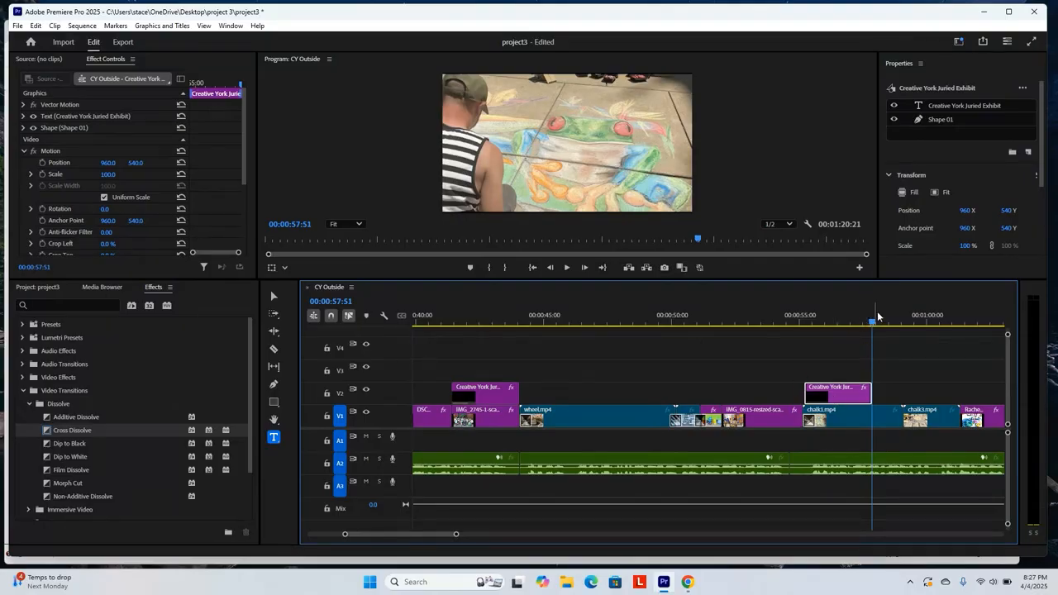
pyautogui.moveTo(843, 397); pyautogui.dragTo(909, 383)
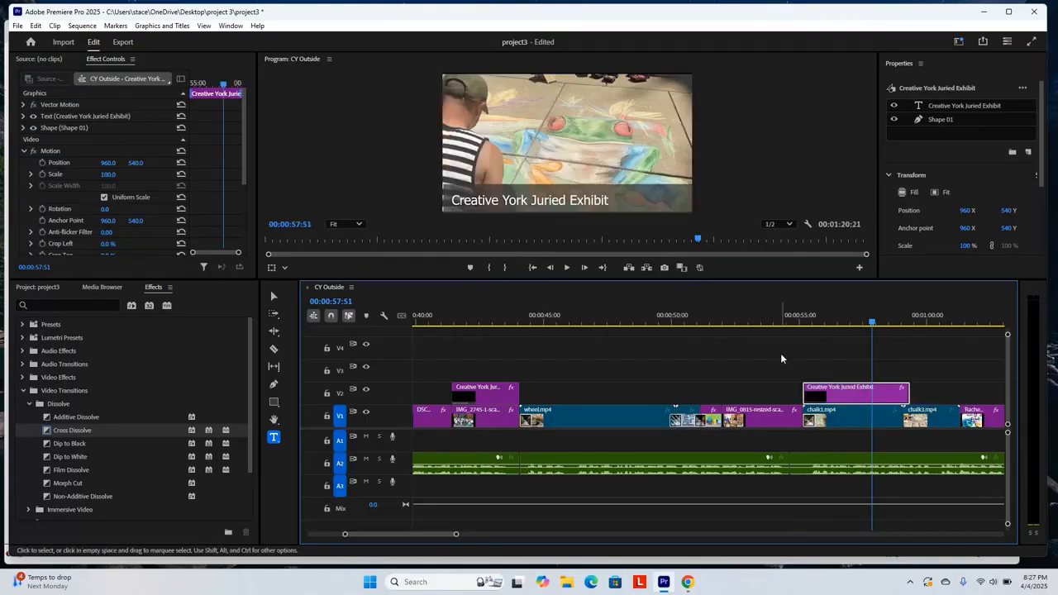
# Step: Replace "Juried Exhibit" in the title over chalk1.mp4 so it reads "Creative York Chalk Walk"
pyautogui.click(953, 106)
pyautogui.click(534, 197)
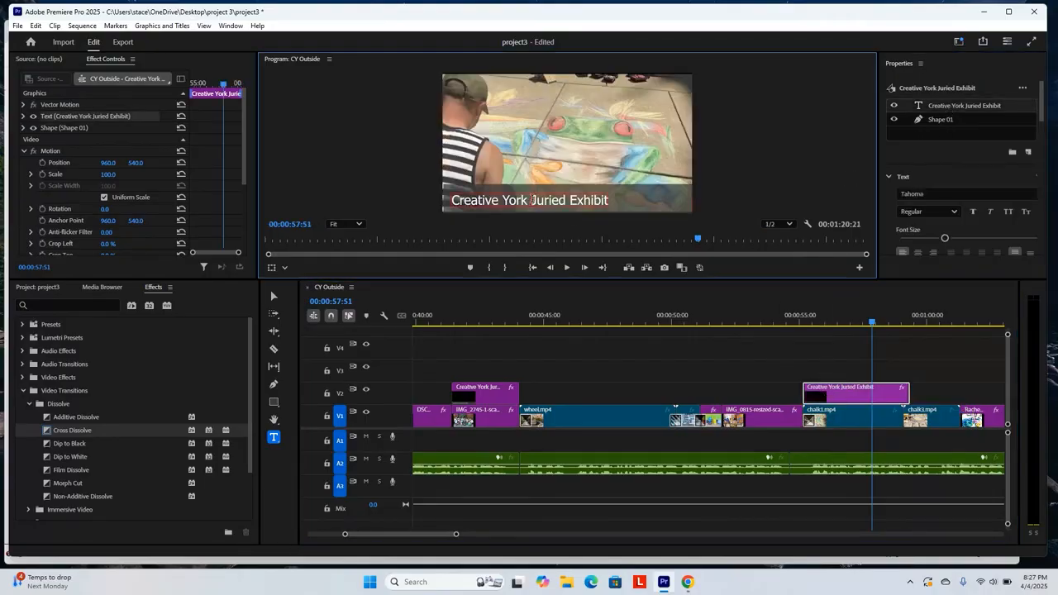
pyautogui.moveTo(532, 199); pyautogui.dragTo(608, 200)
pyautogui.write('C')
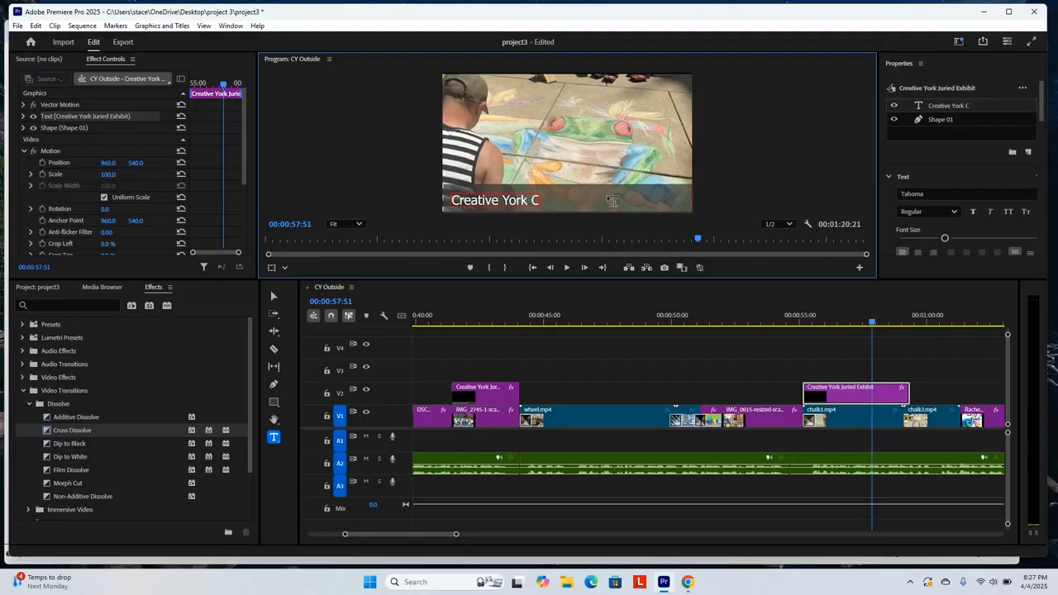
pyautogui.write('halk Walk')
pyautogui.click(293, 93)
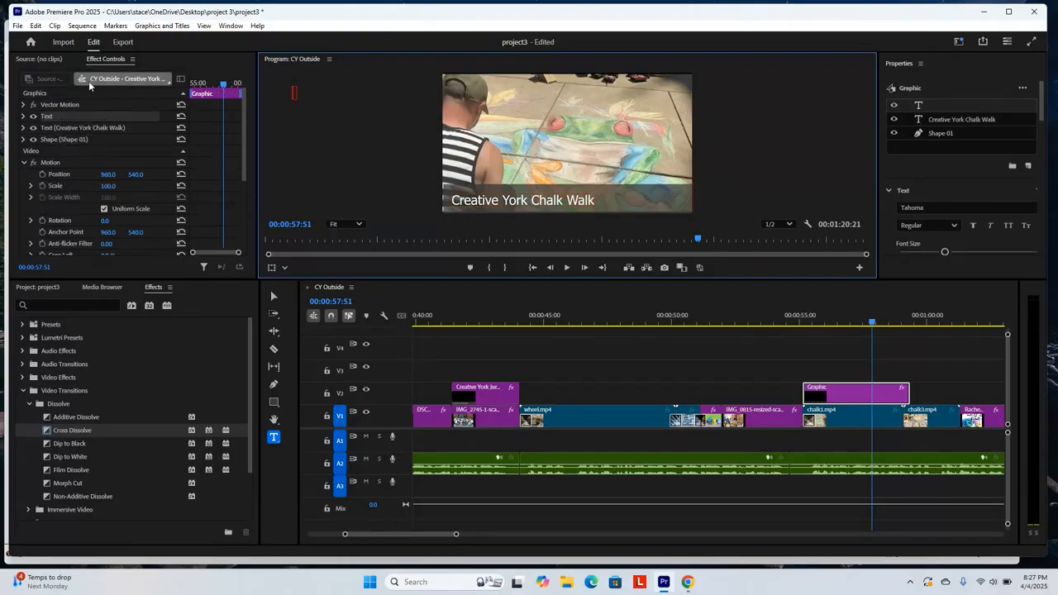